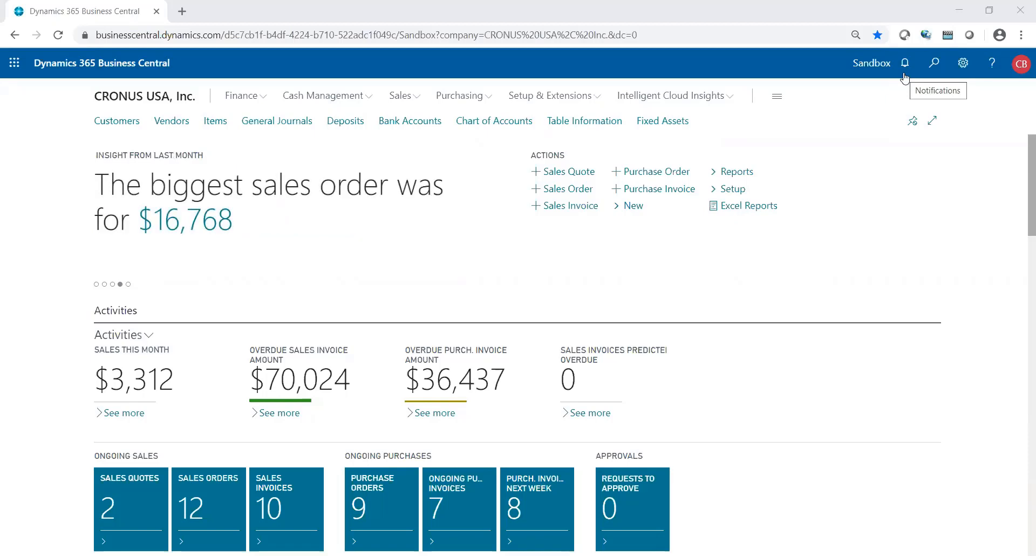
- Open Printer Selections and add a new row assigned to the user
{"action": "left_click", "coordinate": [934, 67]}
{"action": "type", "text": "print"}
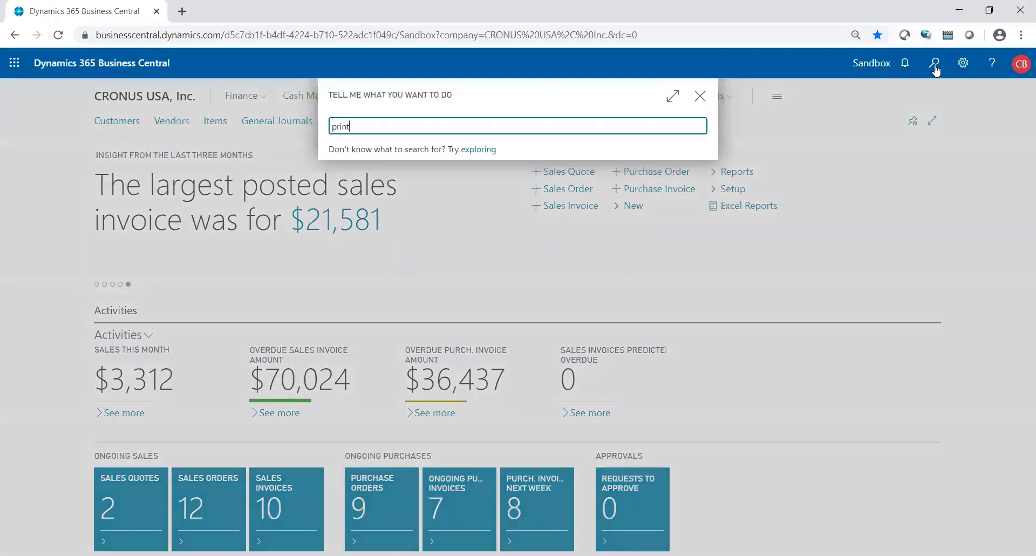
{"action": "type", "text": "er selec"}
{"action": "left_click", "coordinate": [413, 179]}
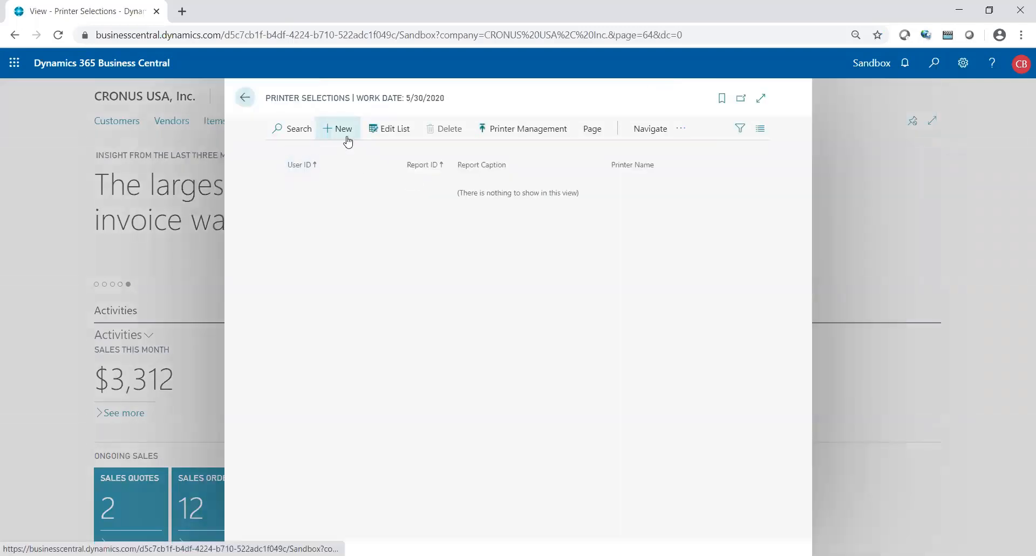
{"action": "left_click", "coordinate": [346, 136]}
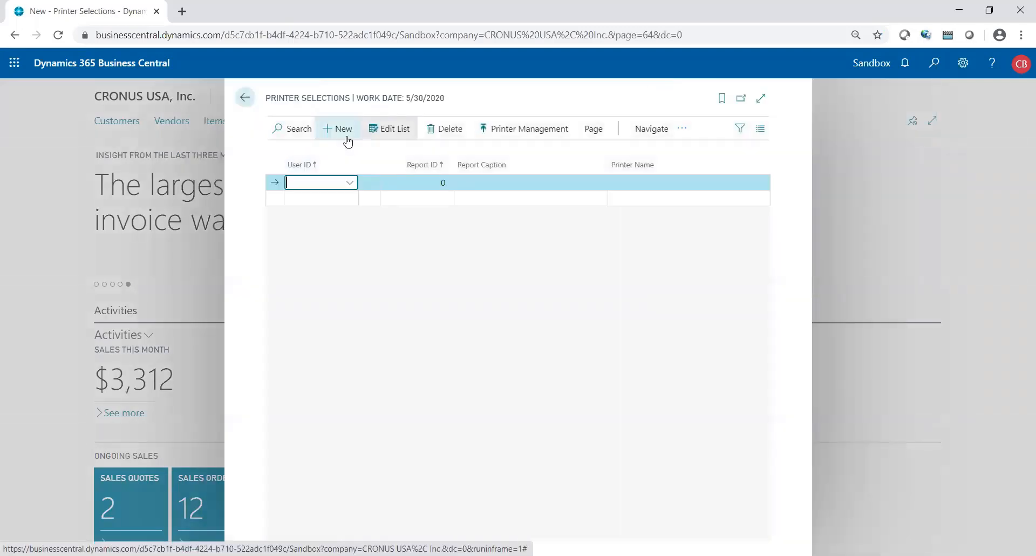
{"action": "left_click", "coordinate": [350, 184]}
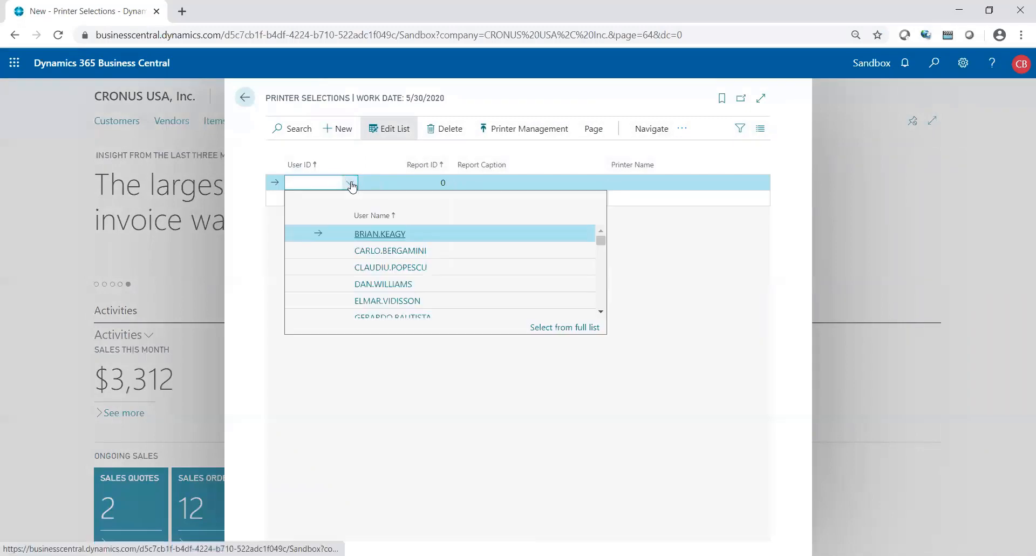
{"action": "left_click", "coordinate": [433, 252]}
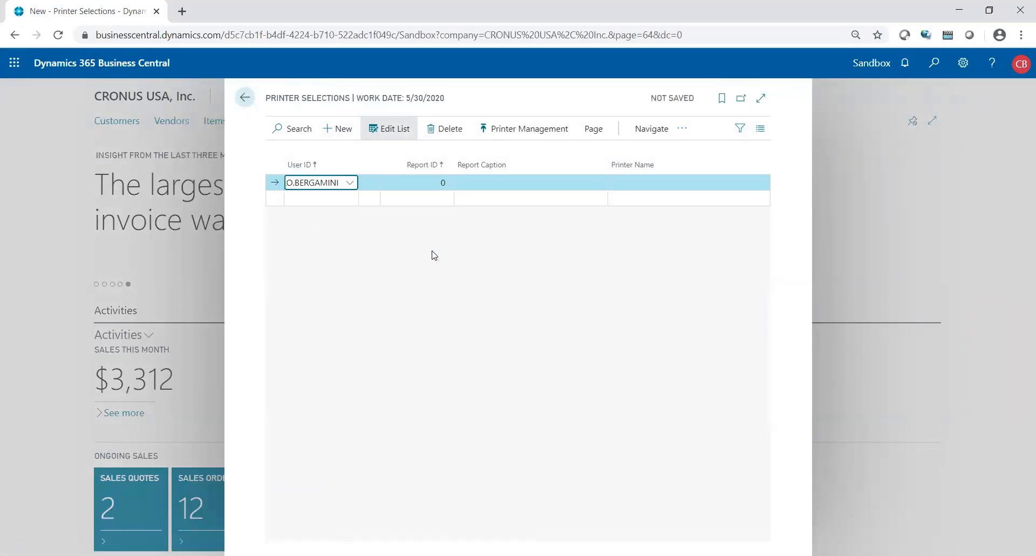
- Set the new row's Report ID to 10040 Aged Accounts Receivable from the full report list
{"action": "left_click", "coordinate": [423, 187]}
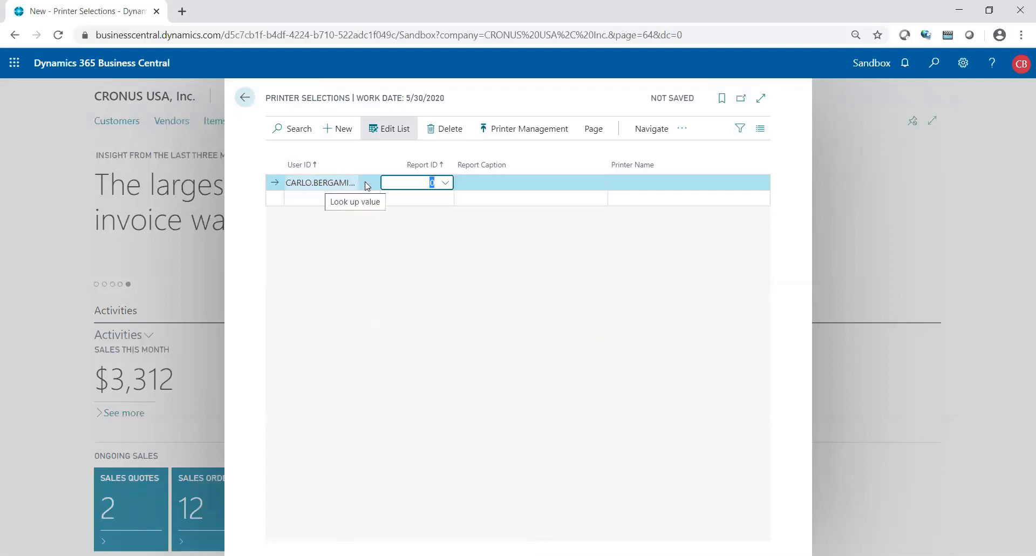
{"action": "left_click", "coordinate": [445, 183]}
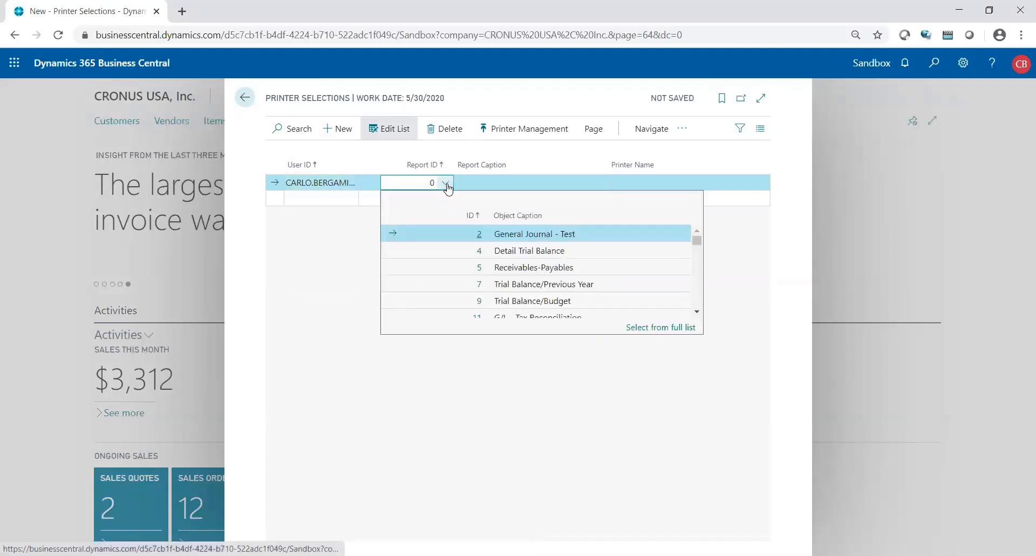
{"action": "left_click", "coordinate": [669, 331]}
{"action": "left_click", "coordinate": [290, 96]}
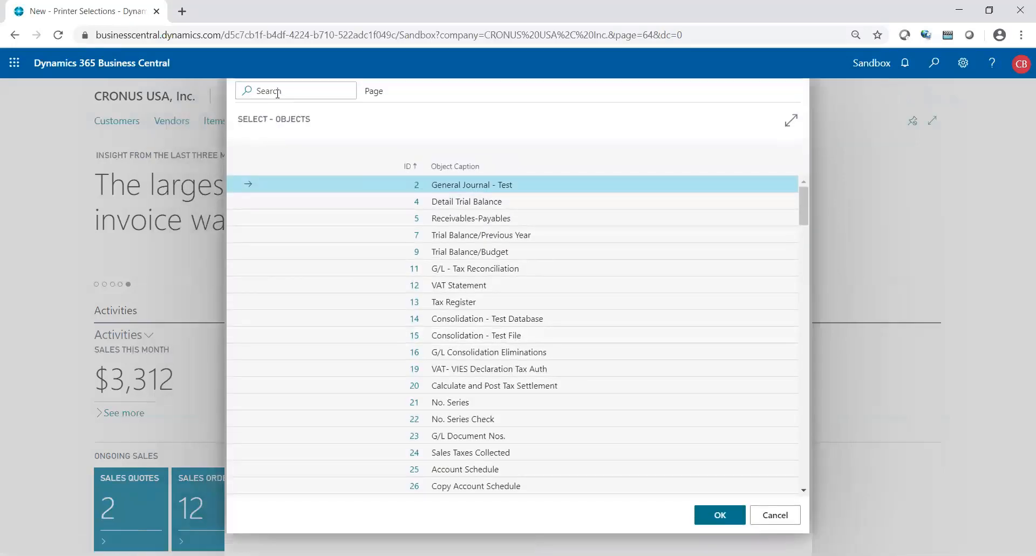
{"action": "type", "text": "aged rec"}
{"action": "key", "text": "BackSpace"}
{"action": "key", "text": "BackSpace"}
{"action": "key", "text": "BackSpace"}
{"action": "key", "text": "BackSpace"}
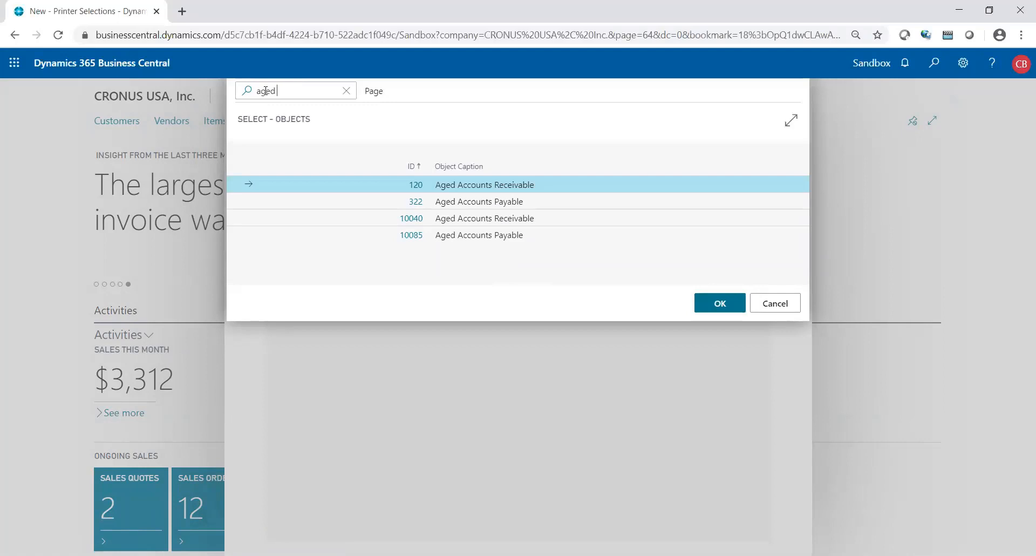
{"action": "left_click", "coordinate": [441, 225]}
{"action": "left_click", "coordinate": [721, 304]}
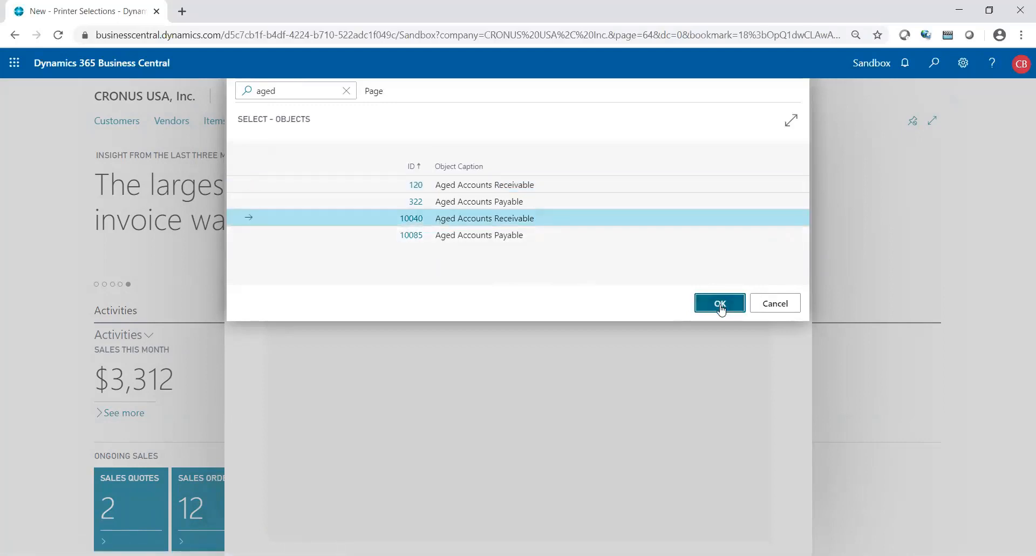
{"action": "key", "text": "Tab"}
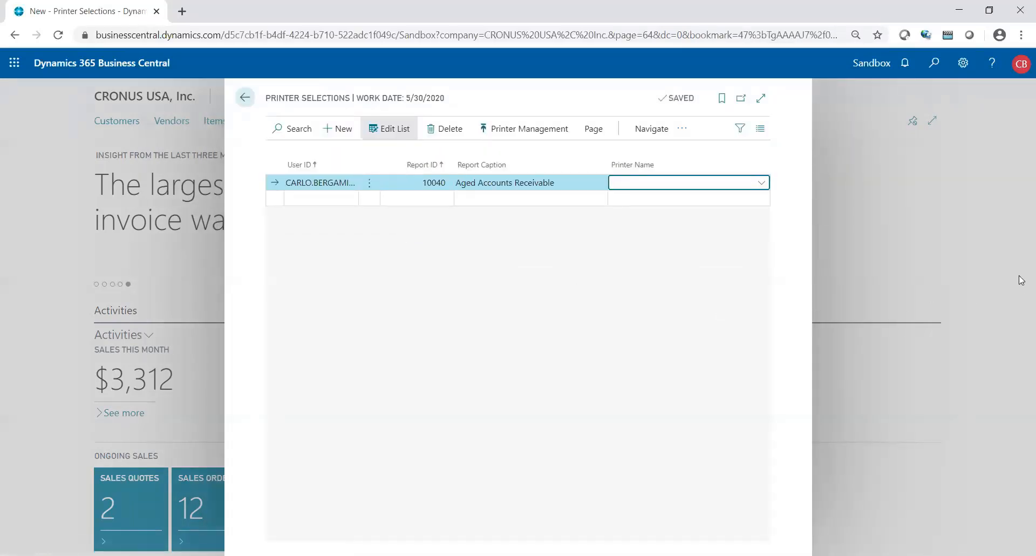
- Set the Aged Accounts Receivable row's printer to EMAIL PRINTER and start a second row
{"action": "left_click", "coordinate": [766, 183]}
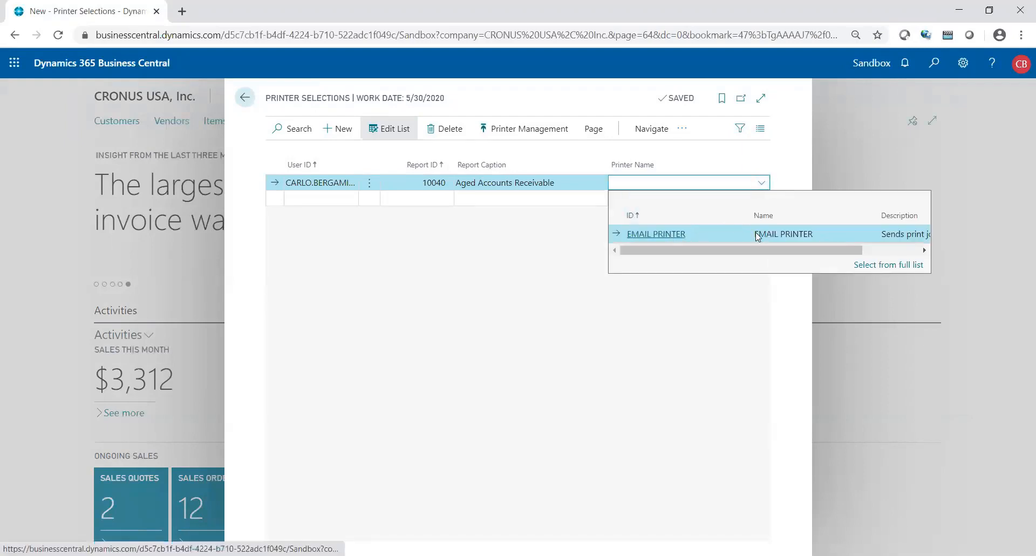
{"action": "left_click", "coordinate": [805, 235]}
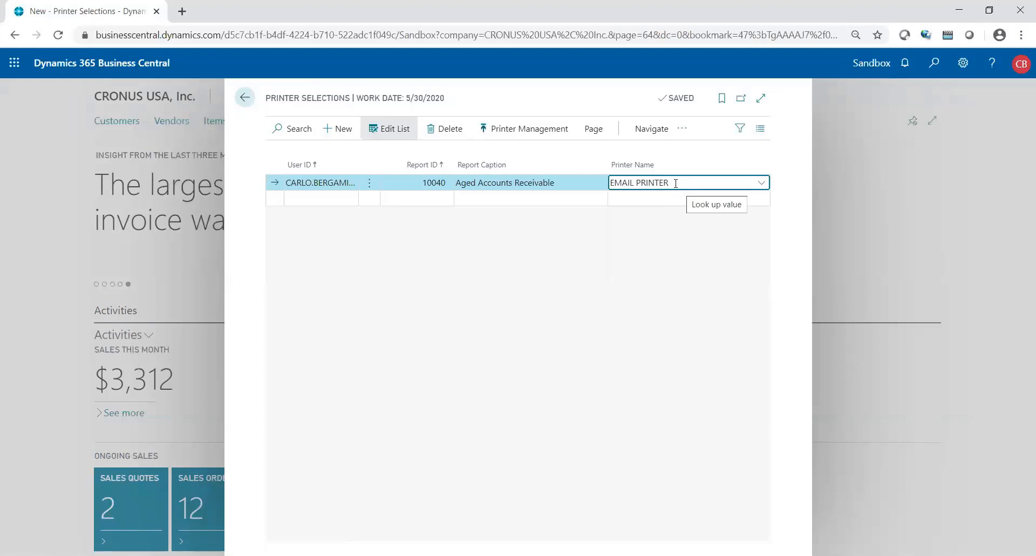
{"action": "left_click", "coordinate": [579, 188]}
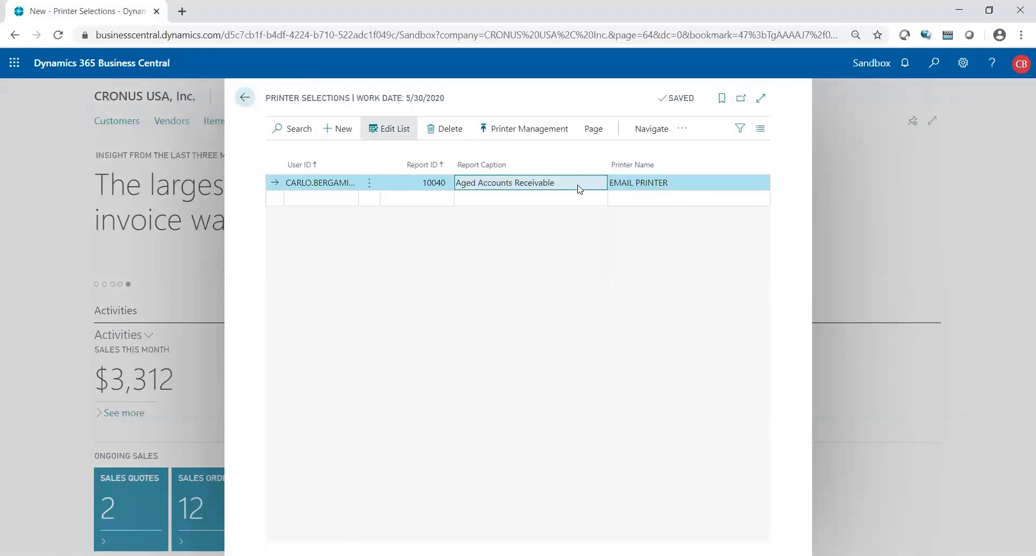
{"action": "left_click", "coordinate": [335, 197]}
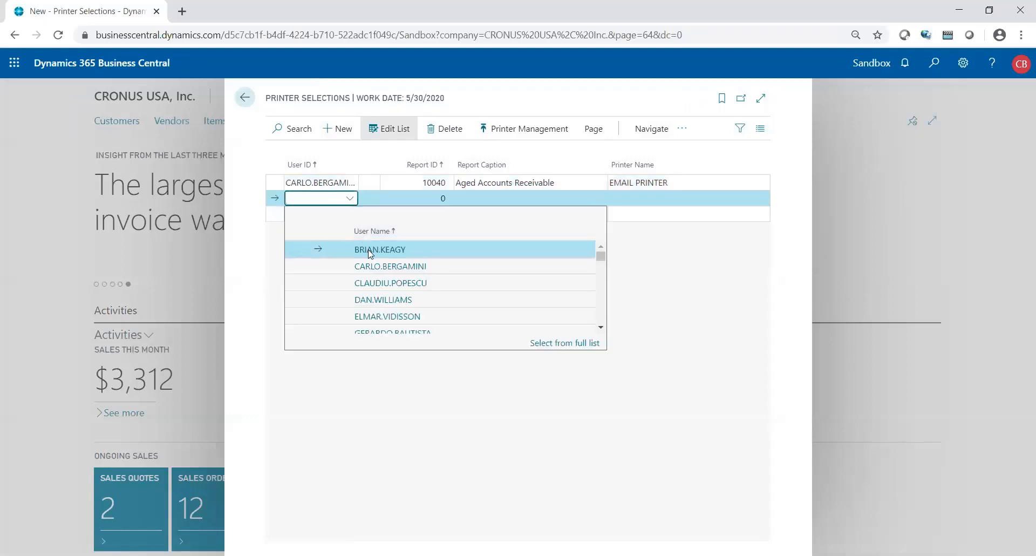
- Assign the second row to the same user with report 10085 Aged Accounts Payable
{"action": "left_click", "coordinate": [373, 267]}
{"action": "left_click", "coordinate": [419, 198]}
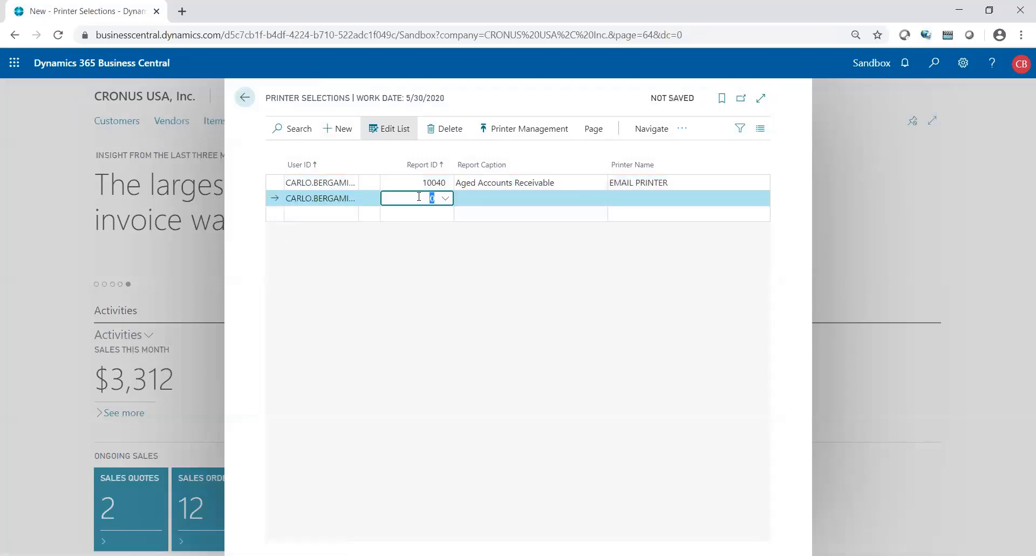
{"action": "left_click", "coordinate": [445, 198]}
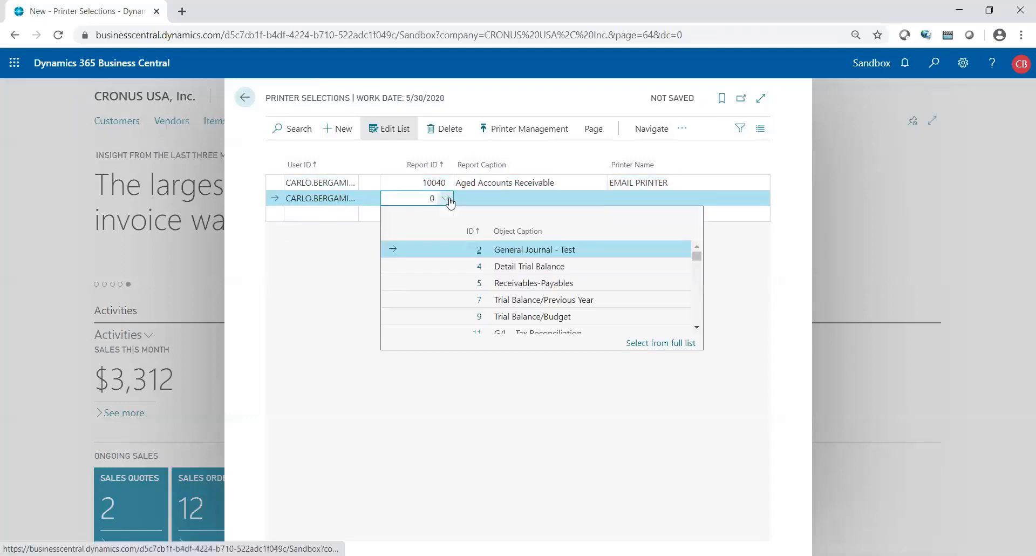
{"action": "left_click", "coordinate": [648, 346]}
{"action": "left_click", "coordinate": [275, 91]}
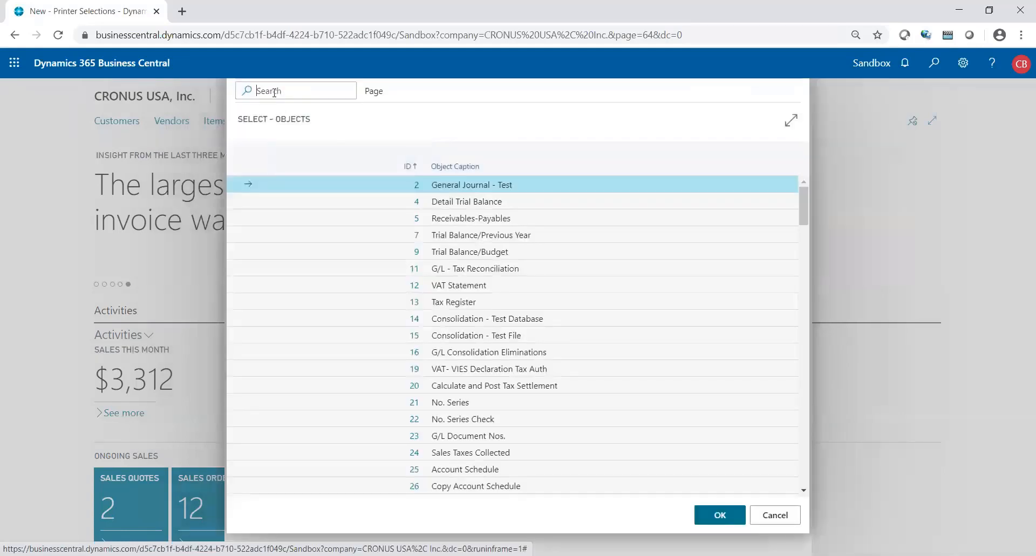
{"action": "type", "text": "aged p"}
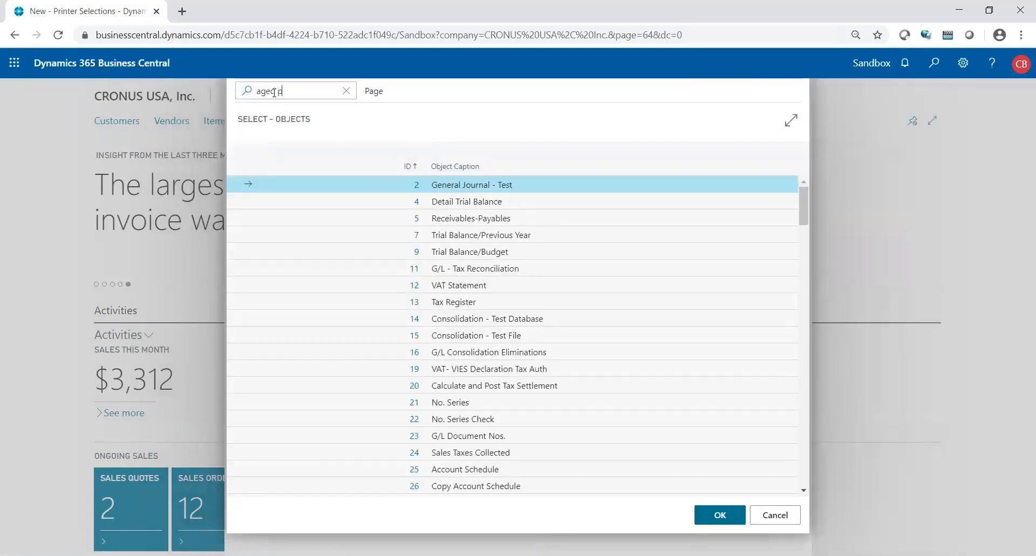
{"action": "type", "text": "ay"}
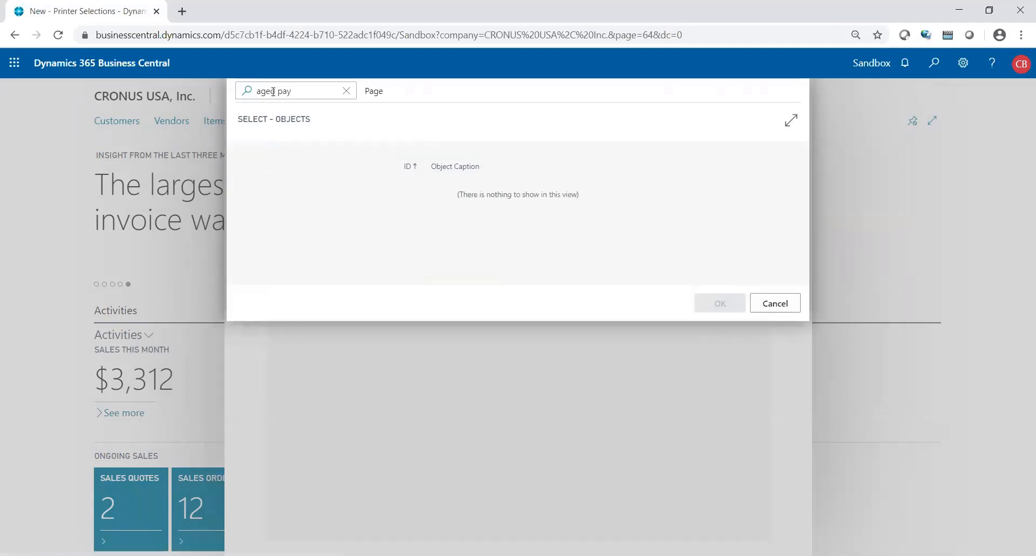
{"action": "key", "text": "BackSpace"}
{"action": "key", "text": "BackSpace"}
{"action": "key", "text": "BackSpace"}
{"action": "key", "text": "BackSpace"}
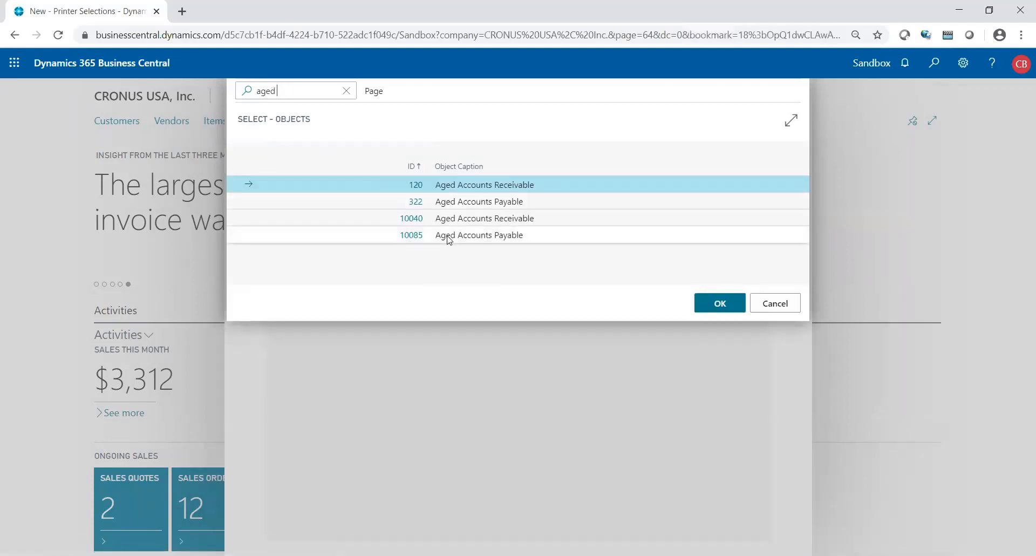
{"action": "left_click", "coordinate": [442, 235]}
{"action": "left_click", "coordinate": [701, 304]}
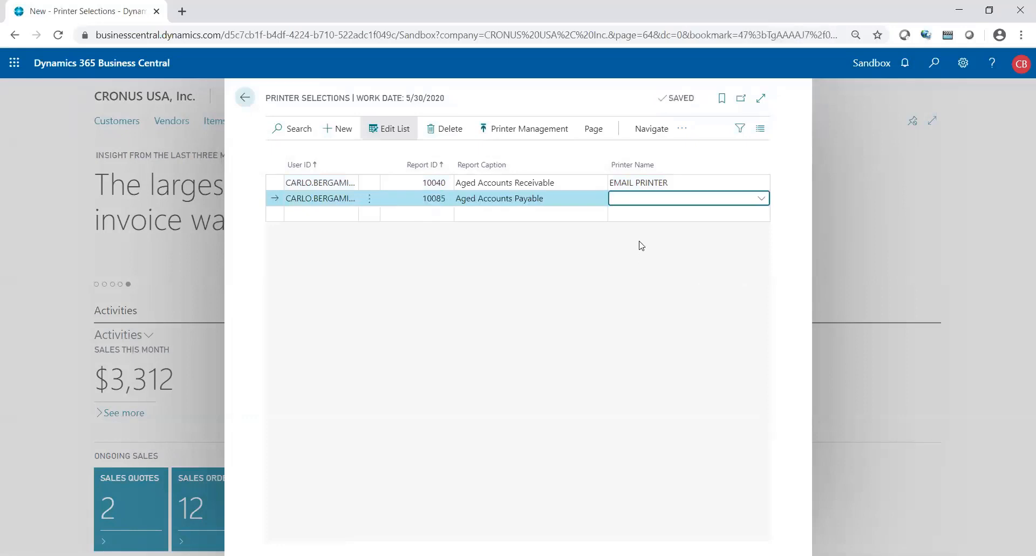
- Set the second row's printer to EMAIL PRINTER
{"action": "left_click", "coordinate": [758, 199]}
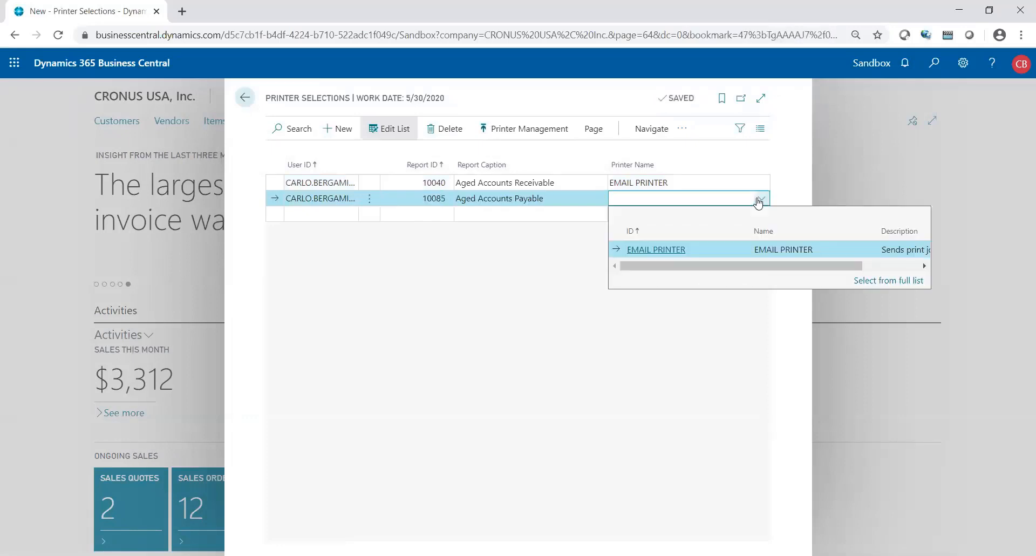
{"action": "left_click", "coordinate": [661, 247]}
{"action": "left_click", "coordinate": [531, 184]}
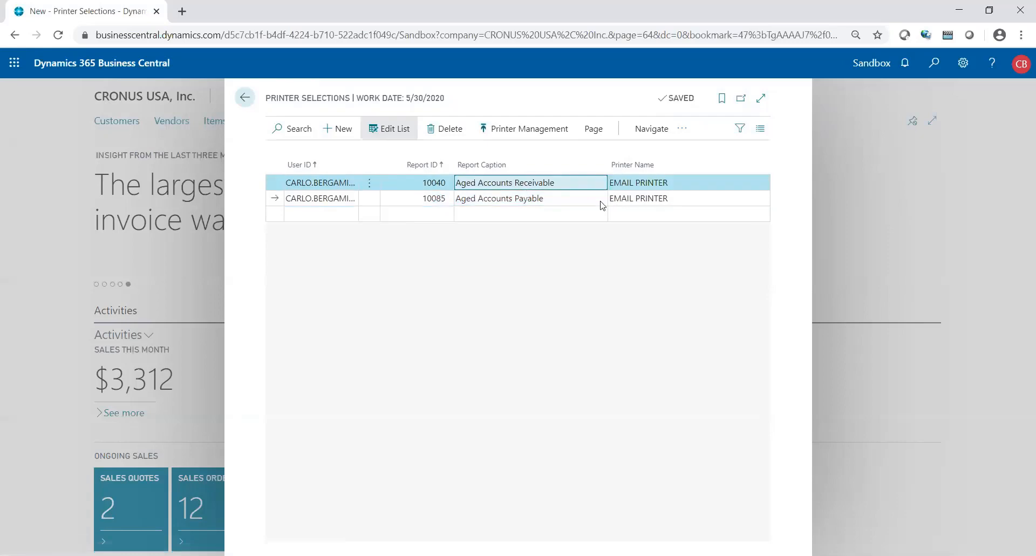
- Return home, search 'aged account re' and open the Aged Accounts Receivable report
{"action": "left_click", "coordinate": [245, 99]}
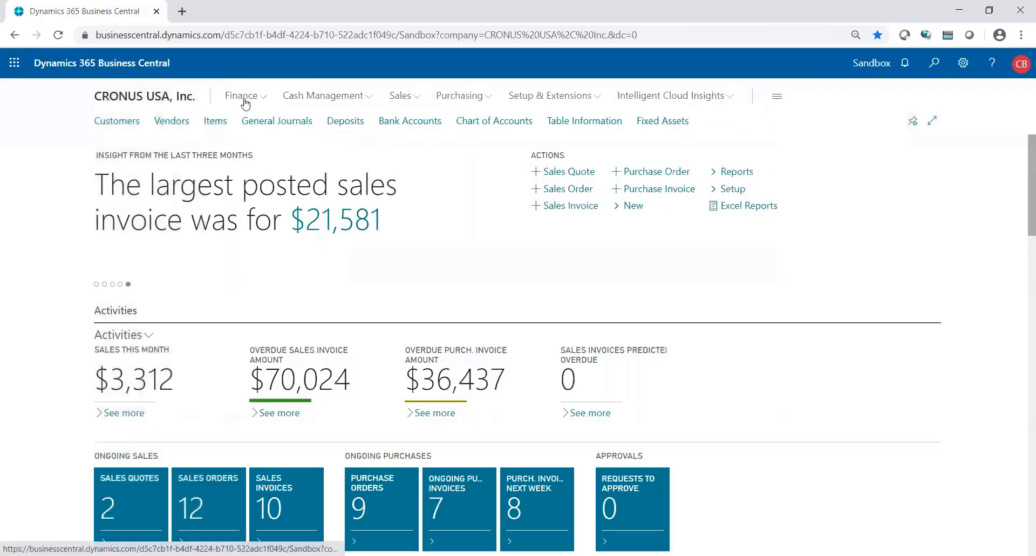
{"action": "left_click", "coordinate": [932, 64]}
{"action": "type", "text": "aged"}
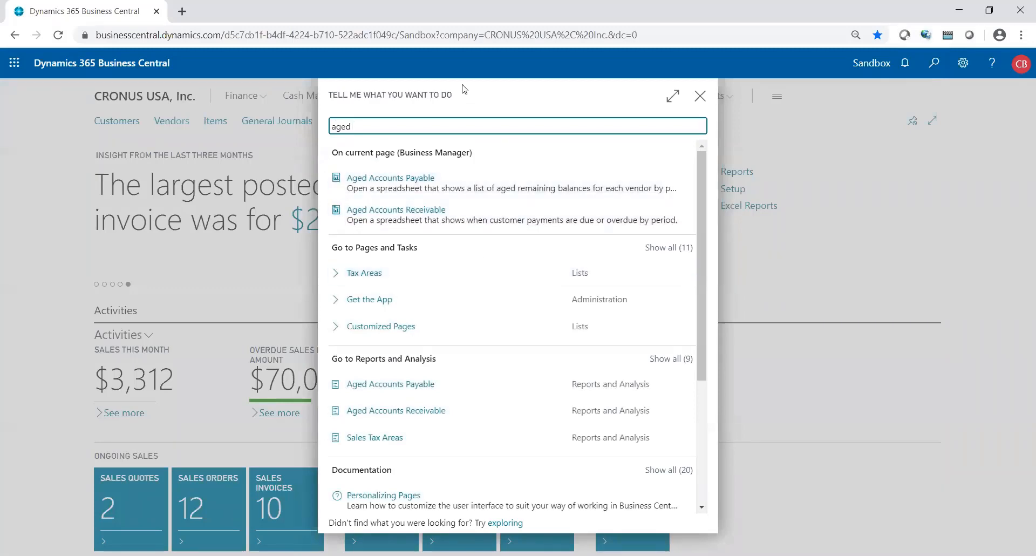
{"action": "type", "text": "account re"}
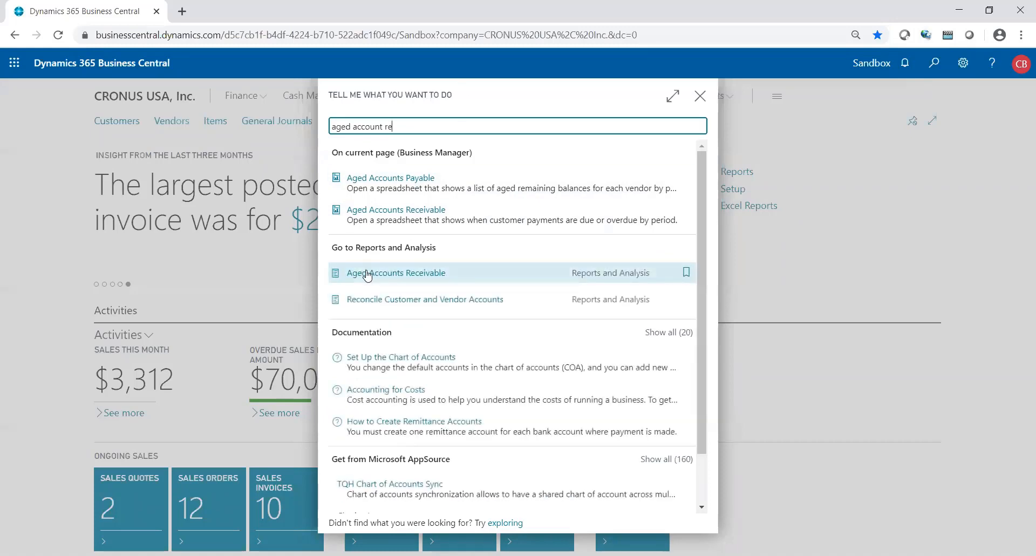
{"action": "left_click", "coordinate": [367, 274]}
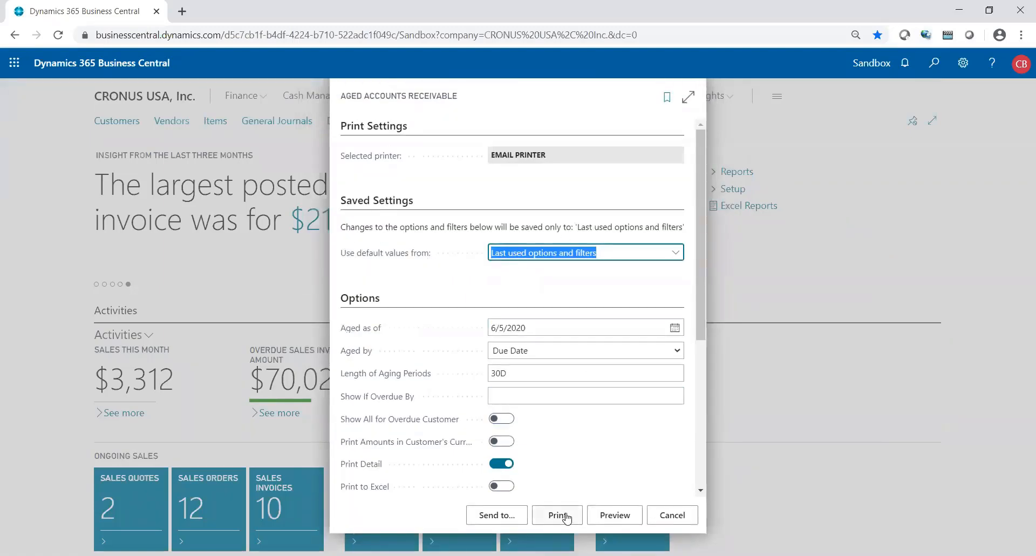
- Choose to schedule the Aged Accounts Receivable report, keeping PDF as the output type
{"action": "left_click", "coordinate": [503, 518]}
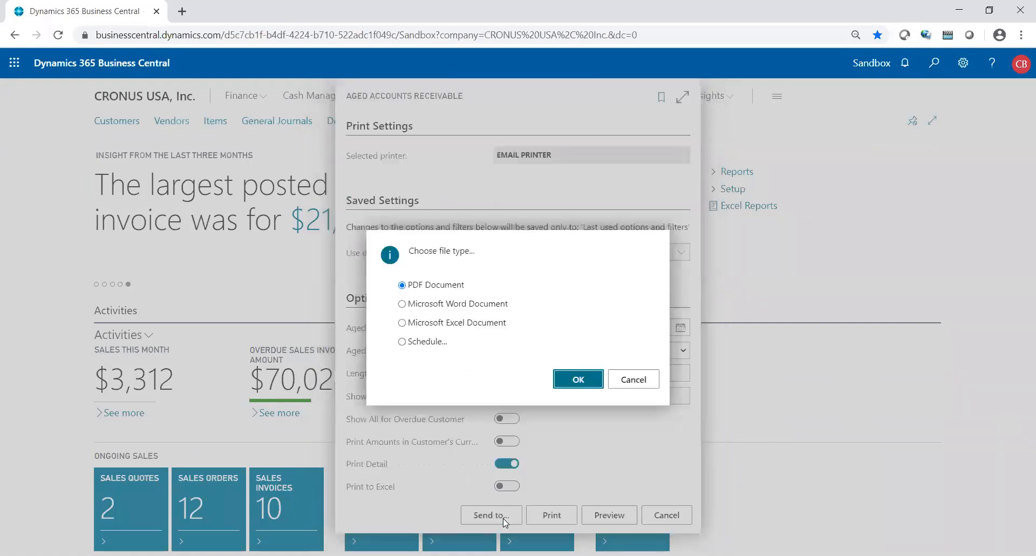
{"action": "left_click", "coordinate": [425, 343]}
{"action": "left_click", "coordinate": [569, 378]}
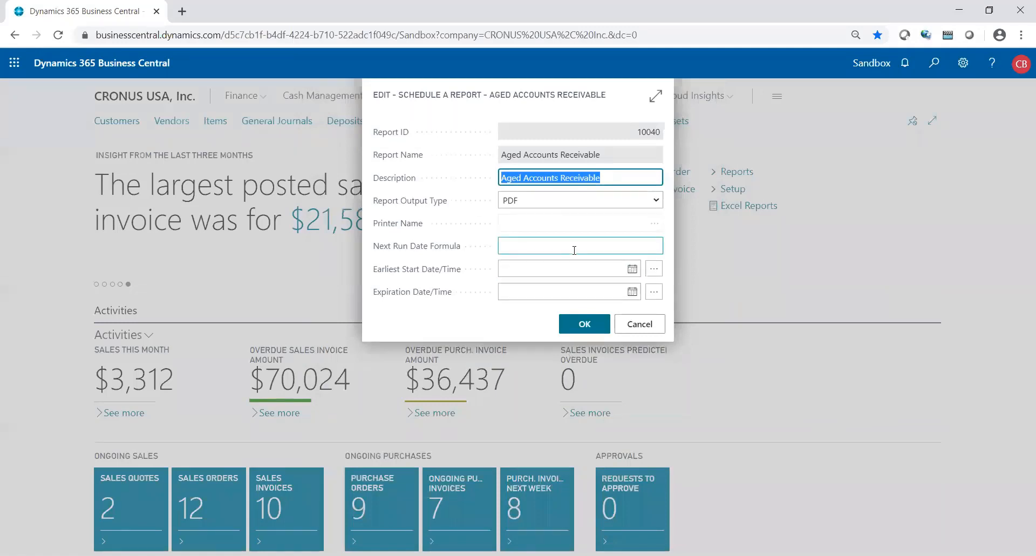
{"action": "left_click", "coordinate": [515, 205]}
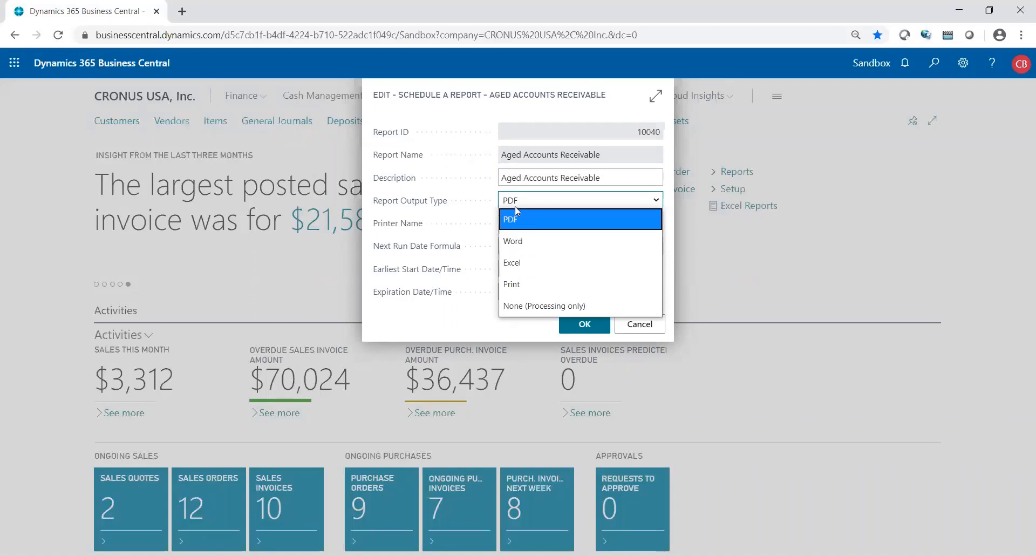
{"action": "left_click", "coordinate": [515, 205]}
{"action": "left_click", "coordinate": [515, 246]}
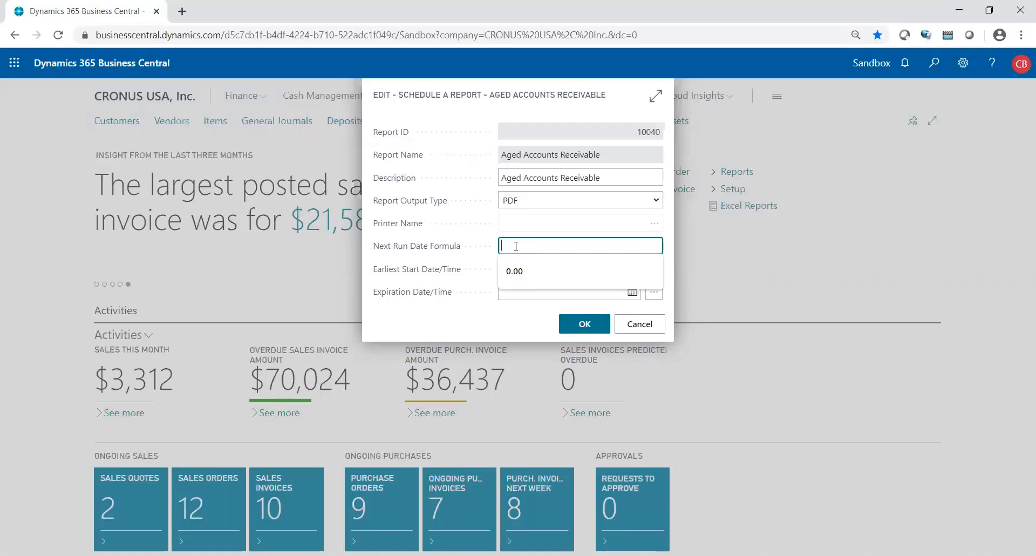
- Set the Next Run Date Formula to 1W after trying 1M, 1D and 3D
{"action": "type", "text": "1w"}
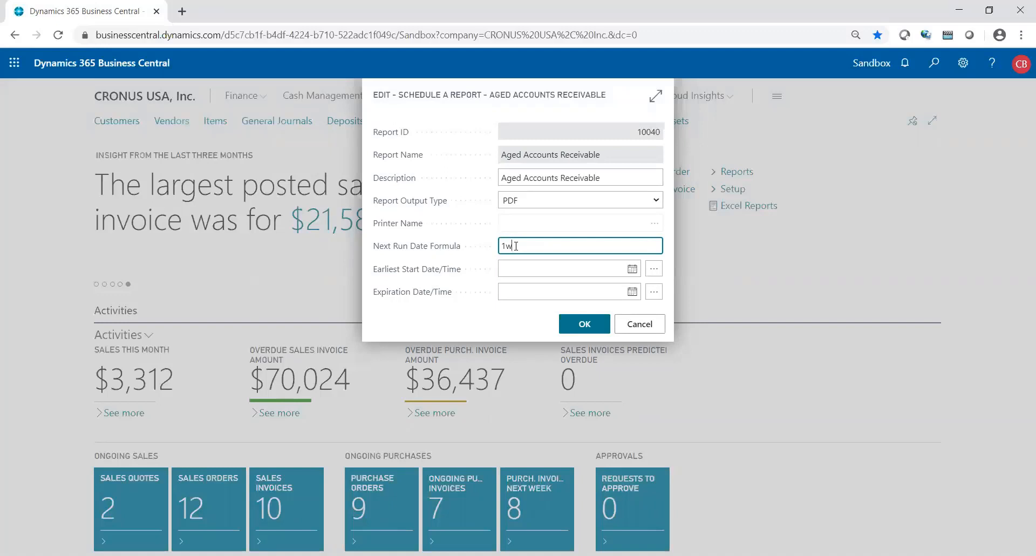
{"action": "key", "text": "Tab"}
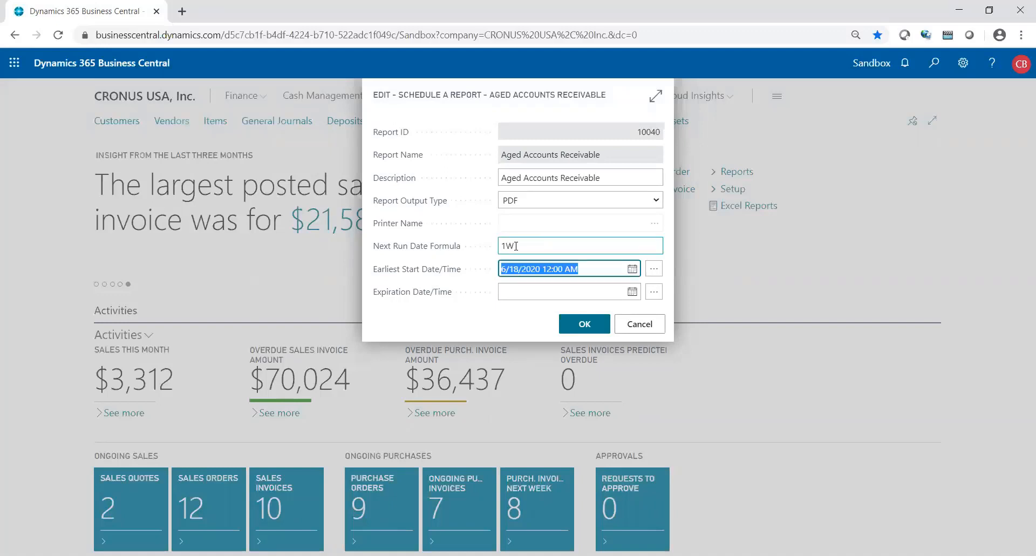
{"action": "left_click", "coordinate": [516, 246]}
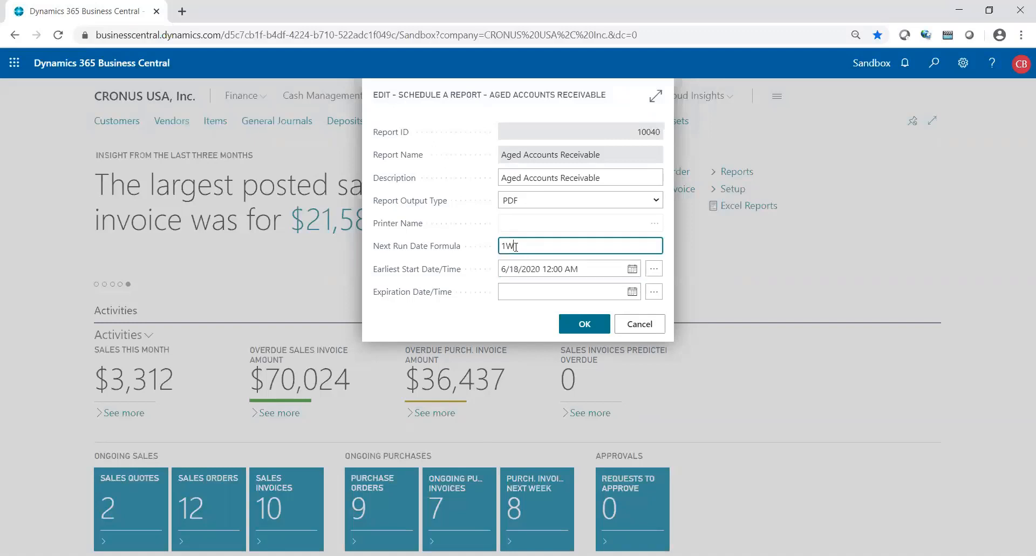
{"action": "key", "text": "BackSpace"}
{"action": "type", "text": "m"}
{"action": "key", "text": "Tab"}
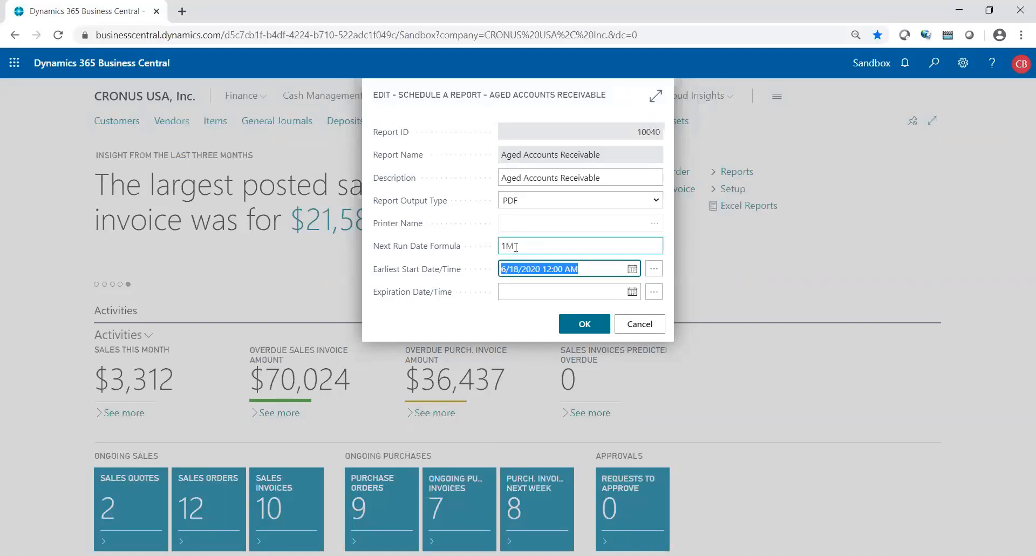
{"action": "left_click", "coordinate": [515, 247]}
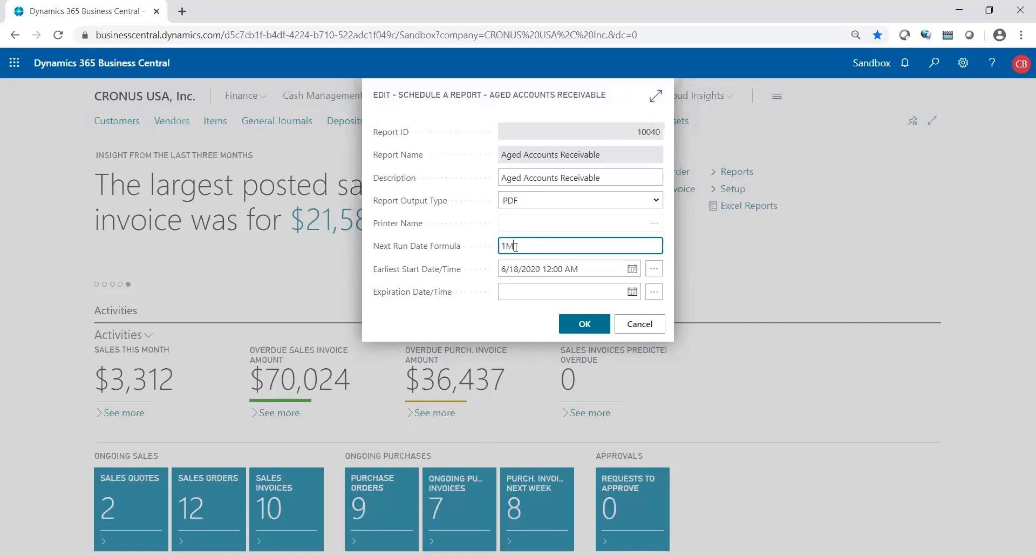
{"action": "key", "text": "BackSpace"}
{"action": "type", "text": "d"}
{"action": "key", "text": "Tab"}
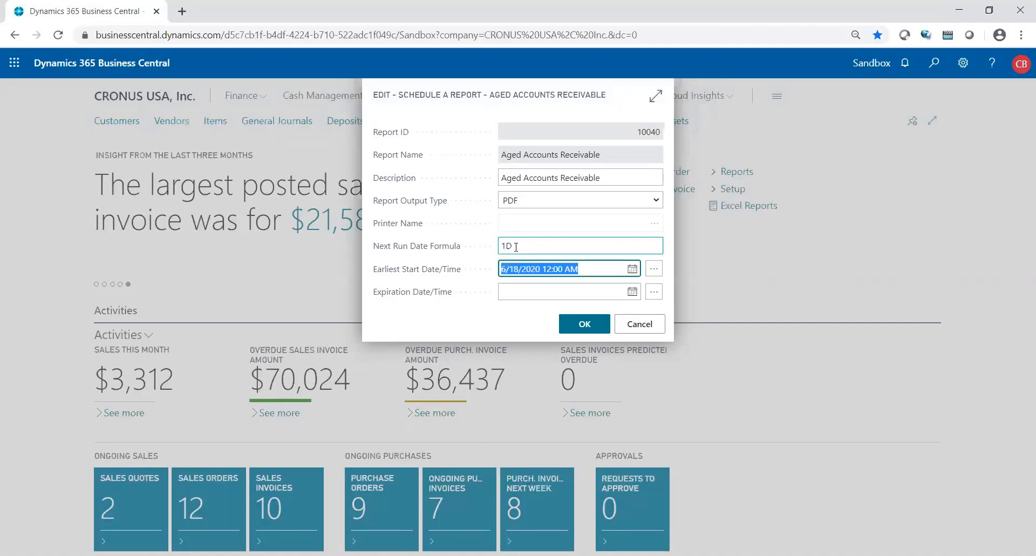
{"action": "left_click", "coordinate": [515, 247]}
{"action": "left_click_drag", "start_coordinate": [502, 247], "coordinate": [508, 247]}
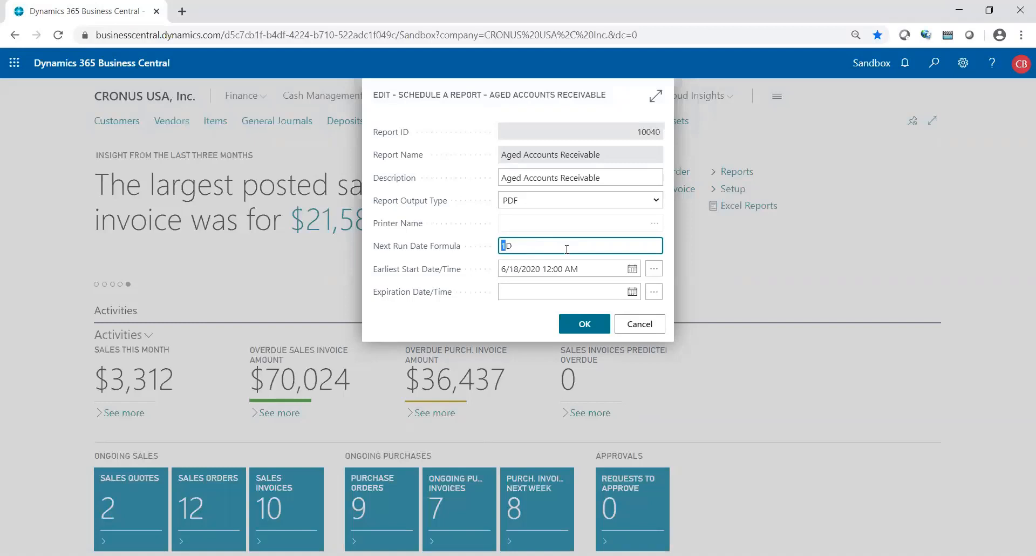
{"action": "type", "text": "3"}
{"action": "key", "text": "Tab"}
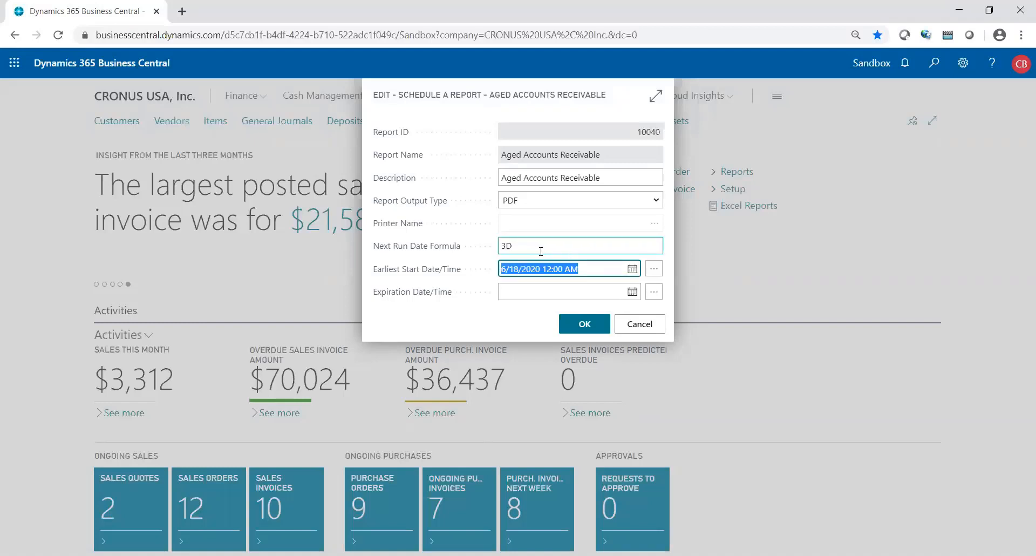
{"action": "left_click", "coordinate": [538, 251]}
{"action": "key", "text": "BackSpace"}
{"action": "key", "text": "BackSpace"}
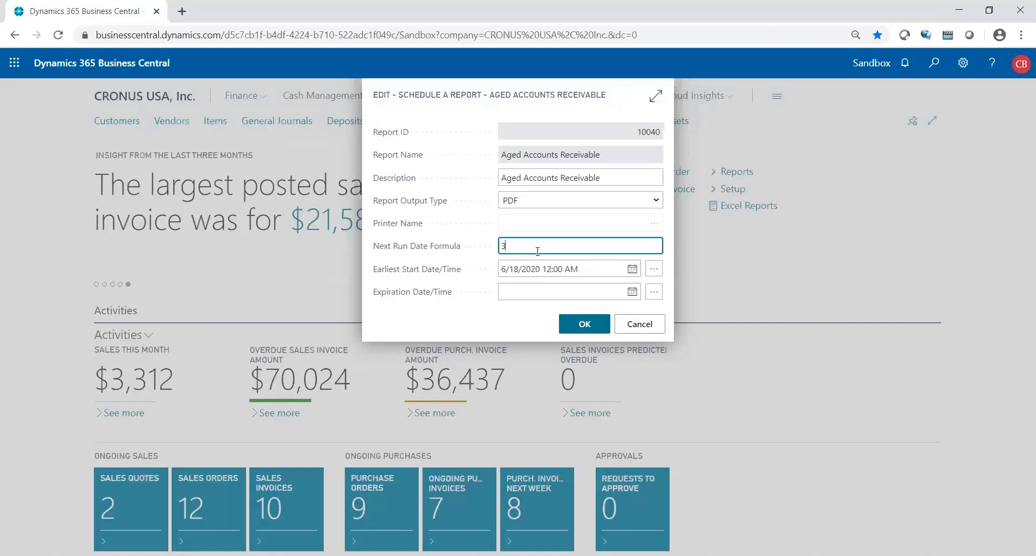
{"action": "type", "text": "1W"}
{"action": "key", "text": "Tab"}
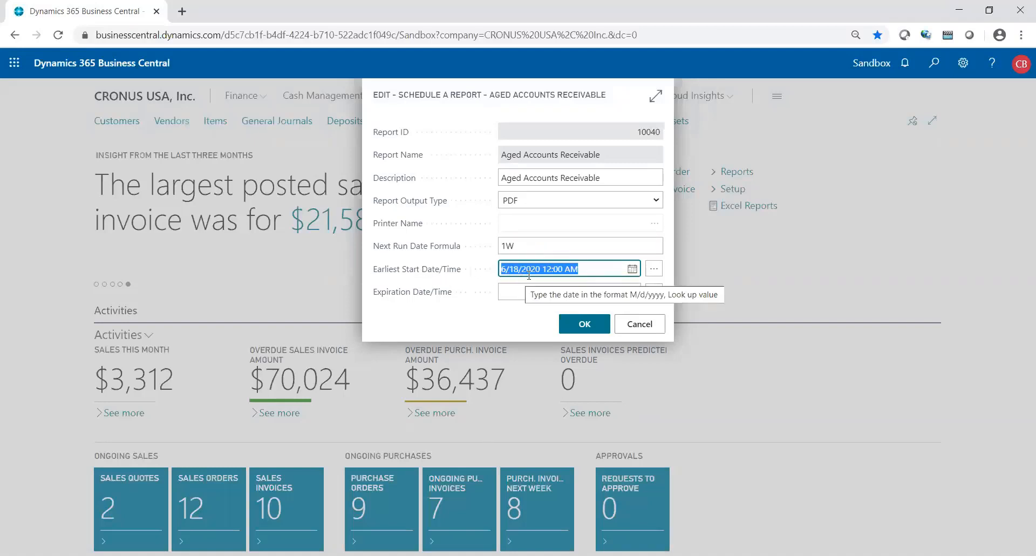
- Set the earliest start to 6/11/2020 10:50 AM and save the schedule
{"action": "left_click", "coordinate": [632, 268]}
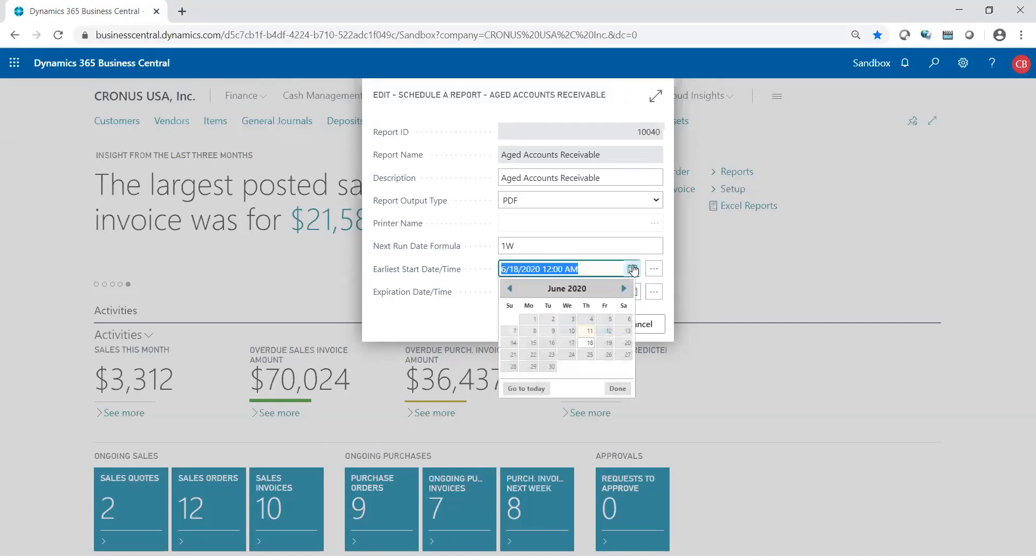
{"action": "left_click", "coordinate": [586, 336]}
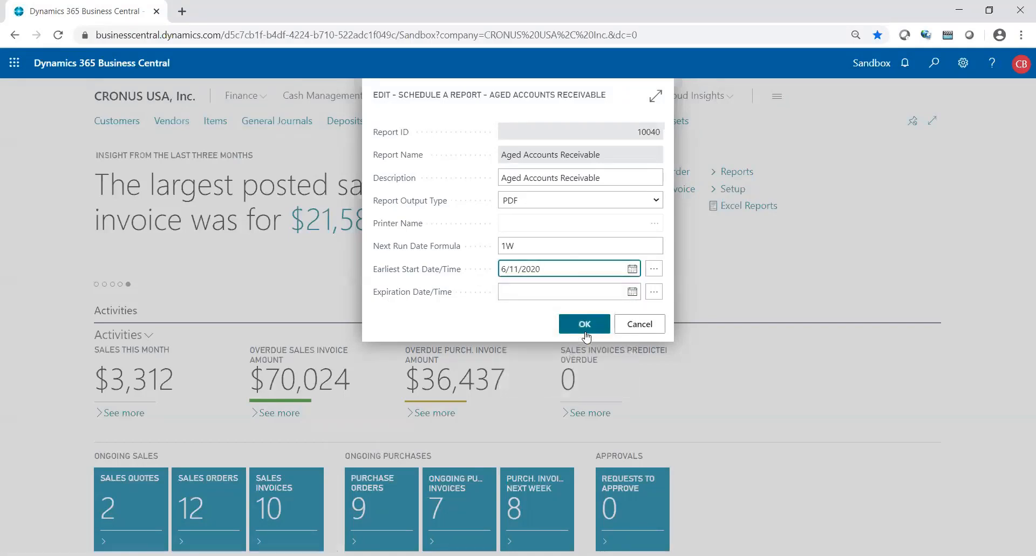
{"action": "key", "text": "Tab"}
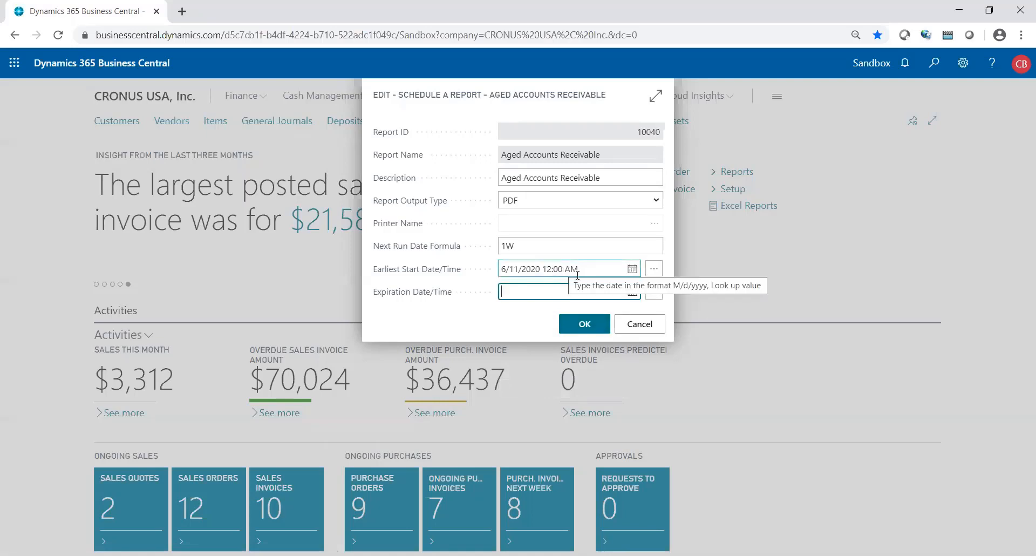
{"action": "left_click", "coordinate": [562, 269]}
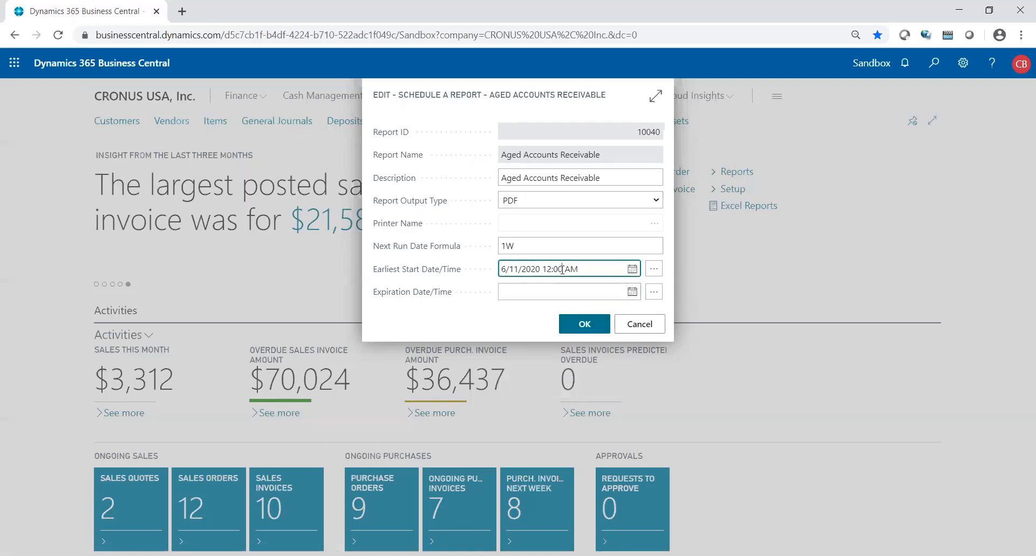
{"action": "key", "text": "BackSpace"}
{"action": "key", "text": "BackSpace"}
{"action": "key", "text": "BackSpace"}
{"action": "key", "text": "BackSpace"}
{"action": "type", "text": "0"}
{"action": "type", "text": "0"}
{"action": "left_click", "coordinate": [564, 297]}
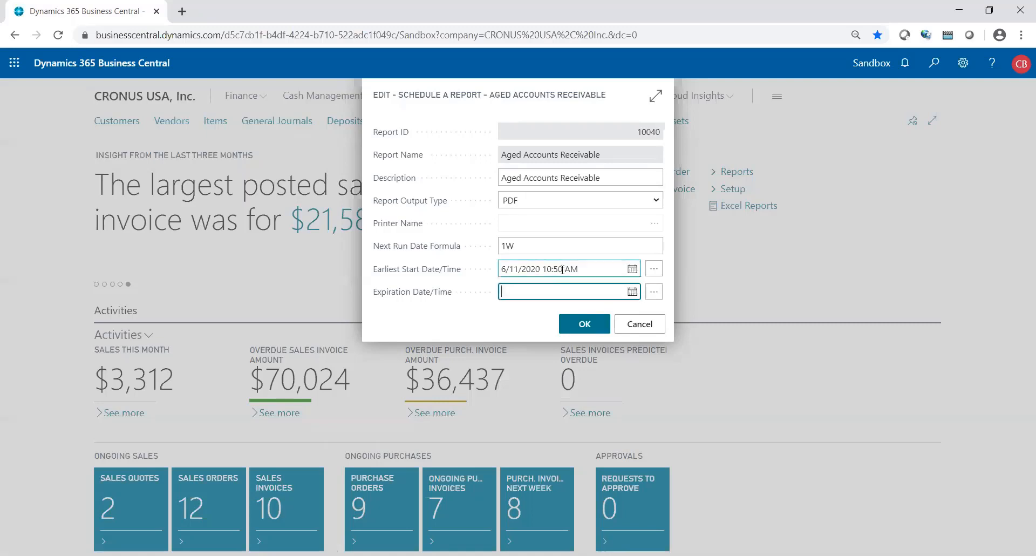
{"action": "left_click", "coordinate": [575, 325]}
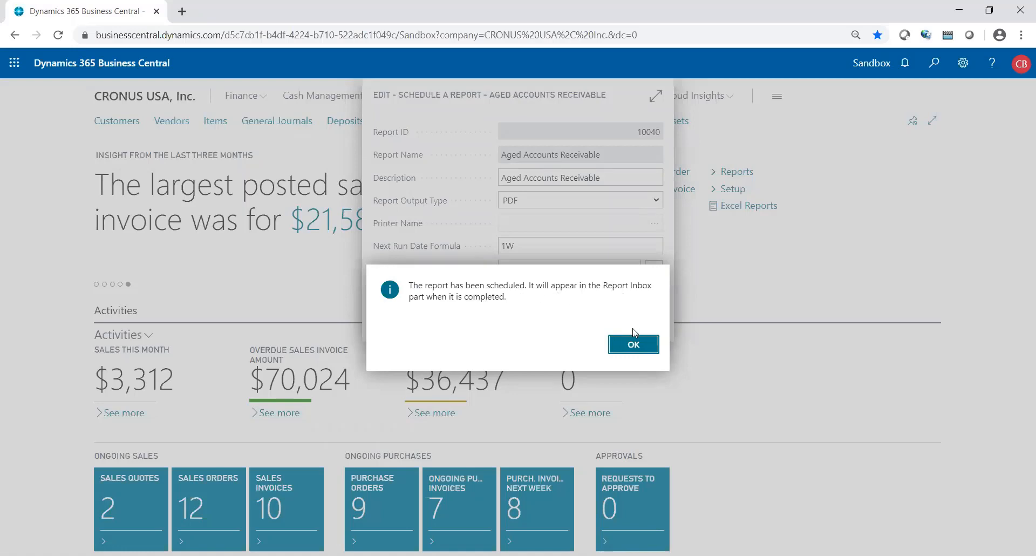
{"action": "left_click", "coordinate": [634, 344]}
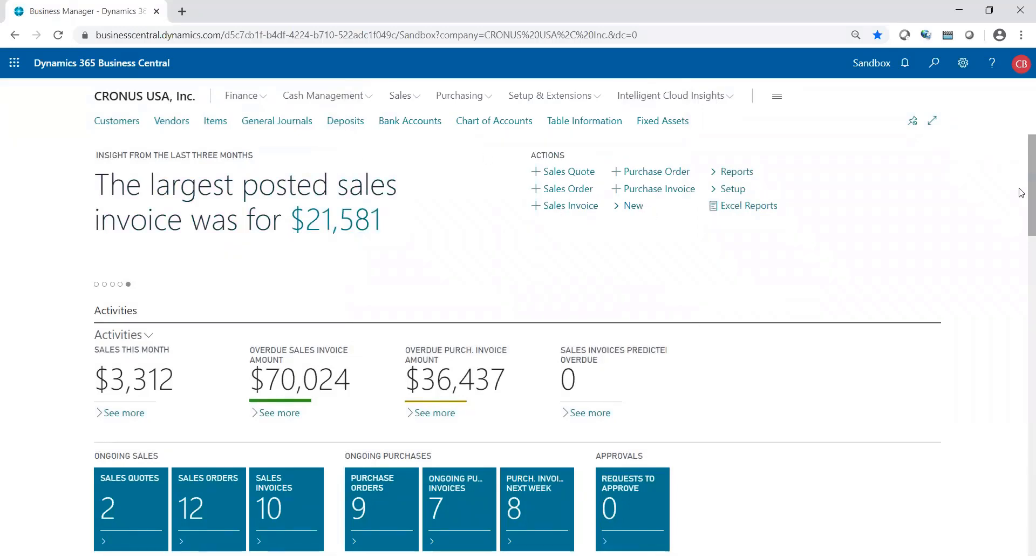
- Scroll the Role Center down to the Report Inbox part
{"action": "left_click_drag", "start_coordinate": [1021, 193], "coordinate": [989, 540]}
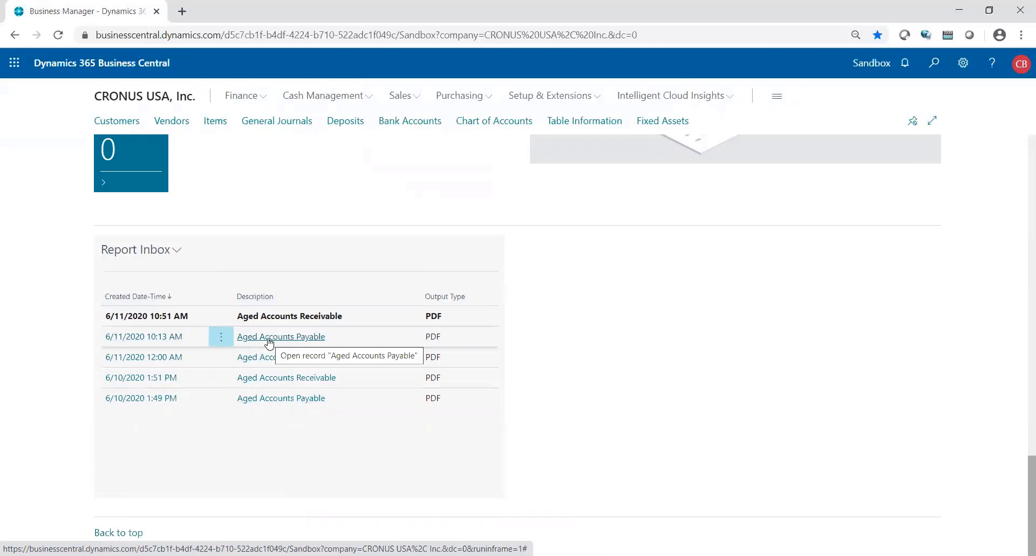
- Switch the Report Inbox filter from Unread to All Reports
{"action": "left_click", "coordinate": [177, 251]}
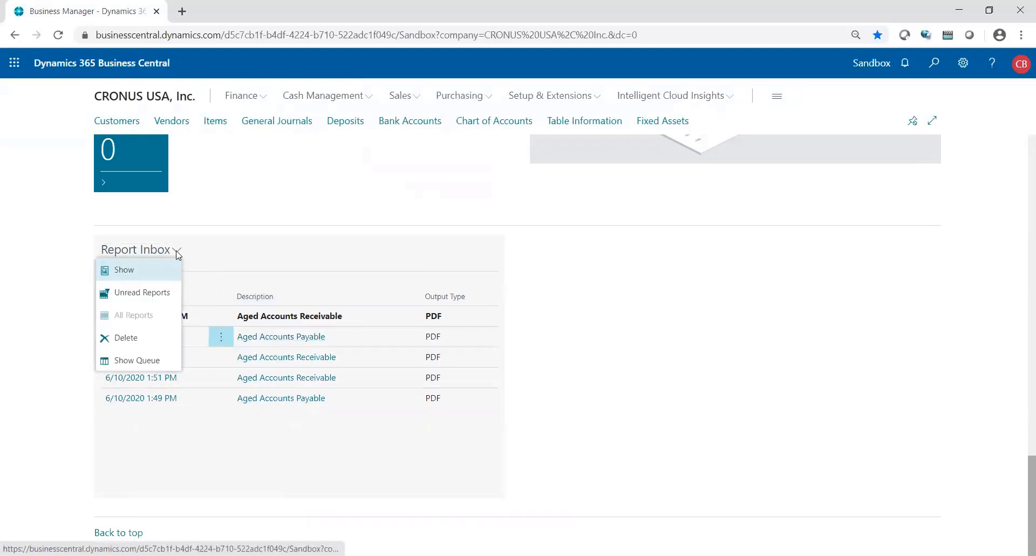
{"action": "left_click", "coordinate": [128, 272]}
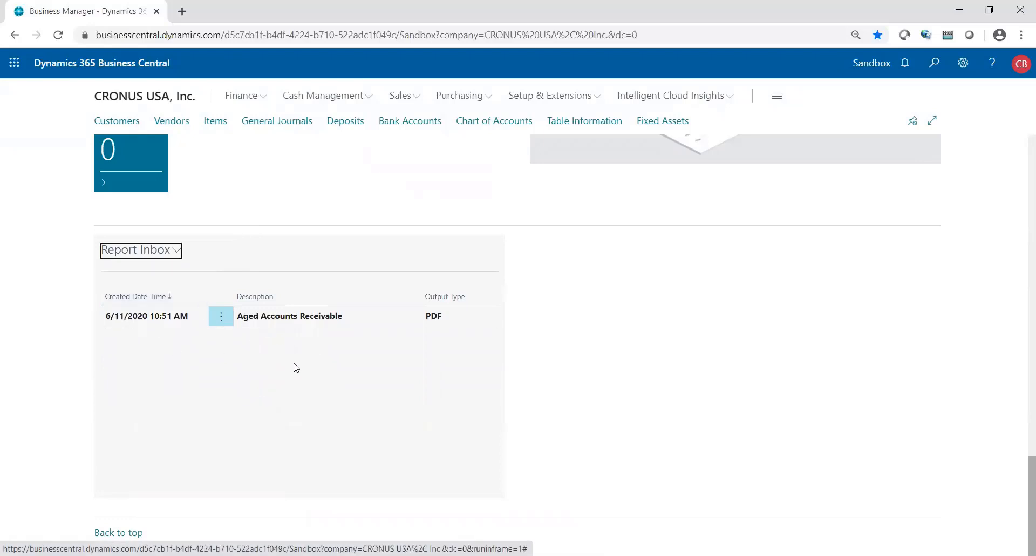
{"action": "left_click", "coordinate": [177, 250]}
{"action": "left_click", "coordinate": [138, 314]}
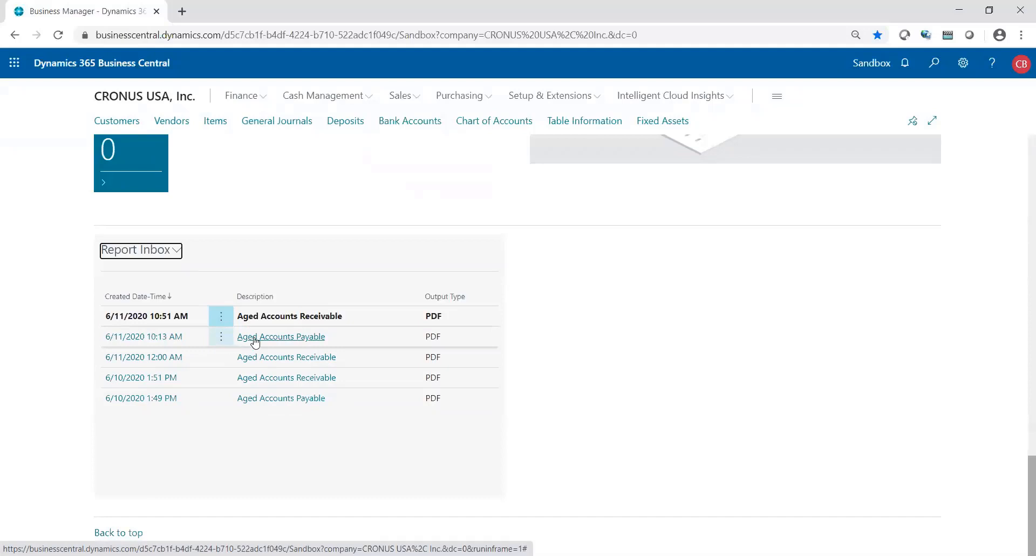
- Select and delete the four older reports, then download the new Aged Accounts Receivable PDF
{"action": "left_click", "coordinate": [224, 336]}
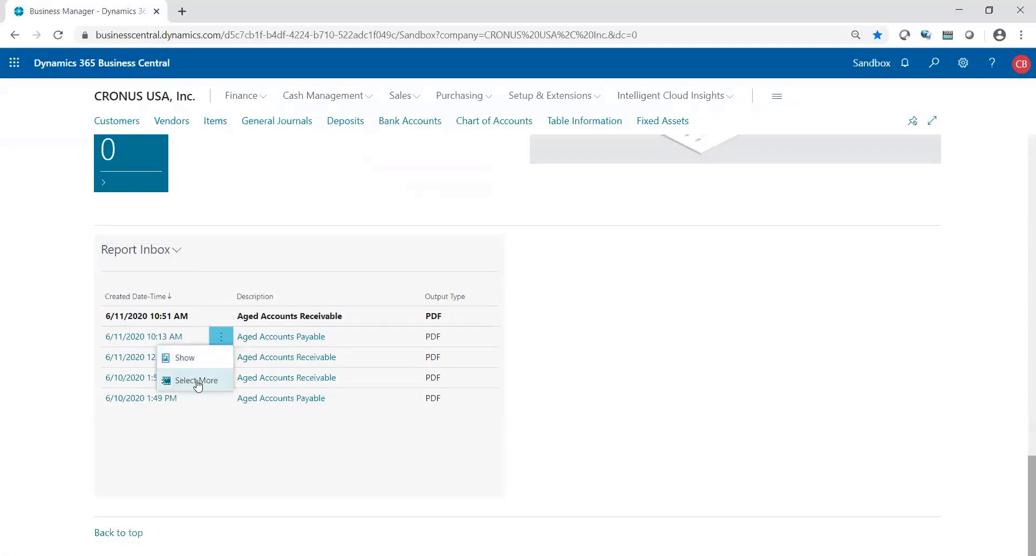
{"action": "left_click", "coordinate": [197, 380]}
{"action": "left_click", "coordinate": [115, 356]}
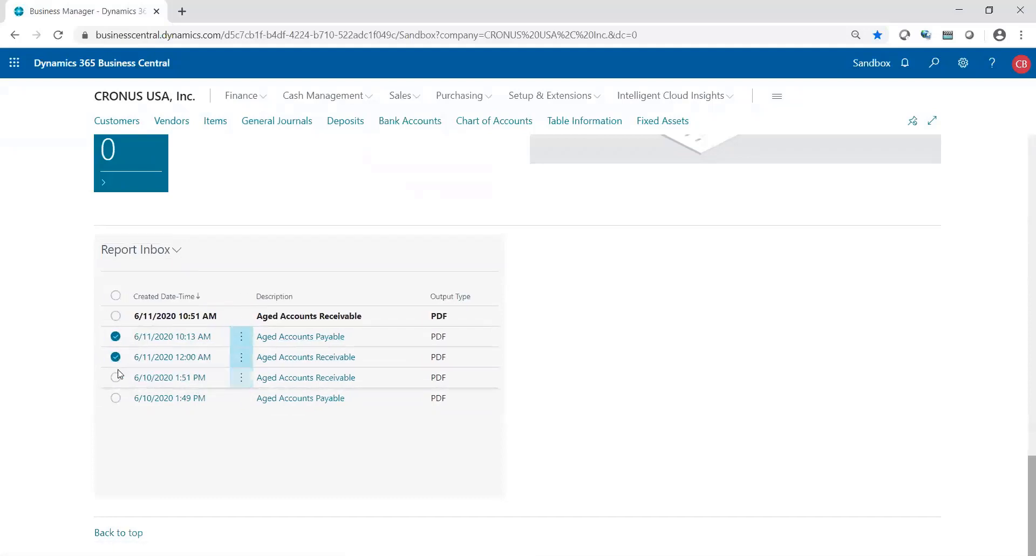
{"action": "left_click", "coordinate": [116, 377]}
{"action": "left_click", "coordinate": [115, 398]}
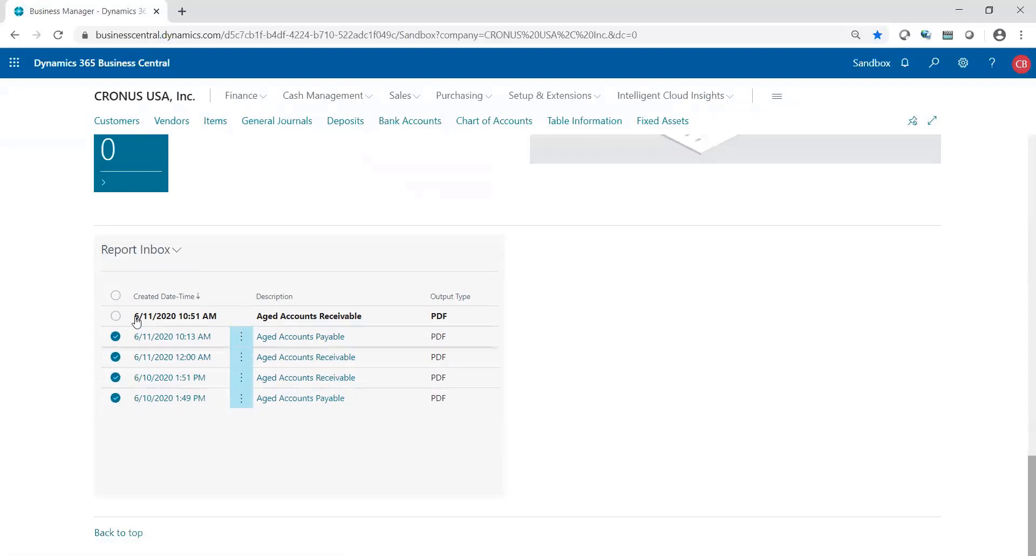
{"action": "left_click", "coordinate": [158, 253]}
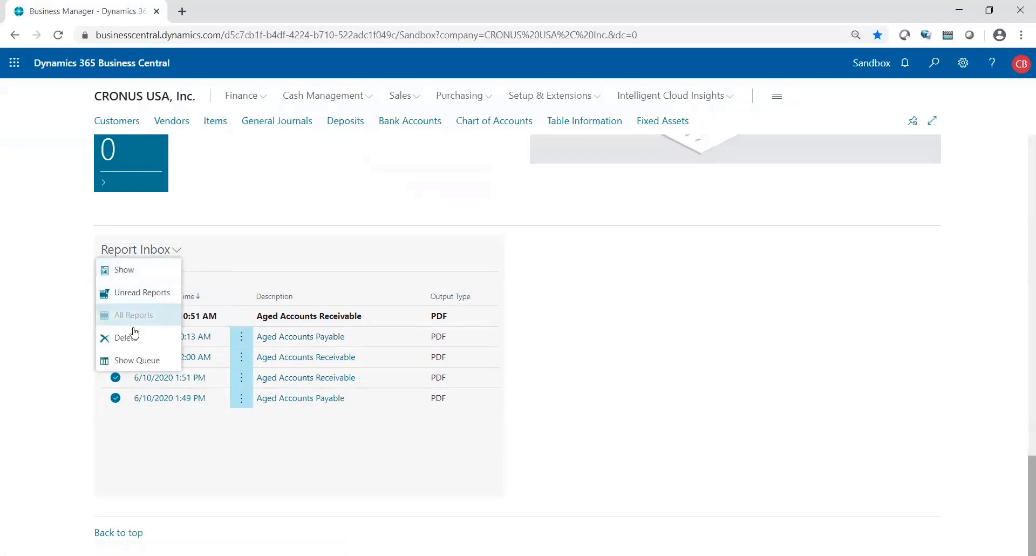
{"action": "left_click", "coordinate": [134, 338]}
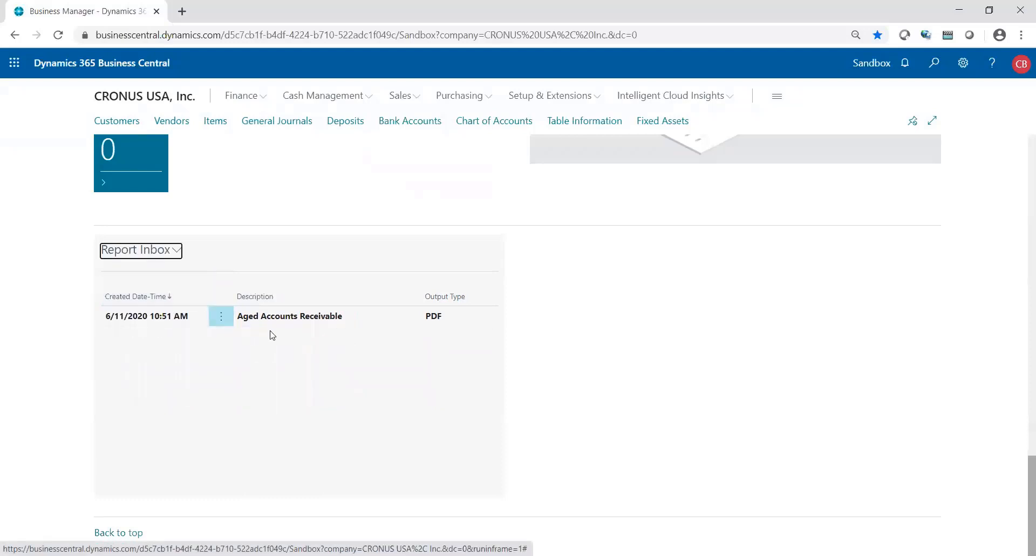
{"action": "left_click", "coordinate": [248, 324]}
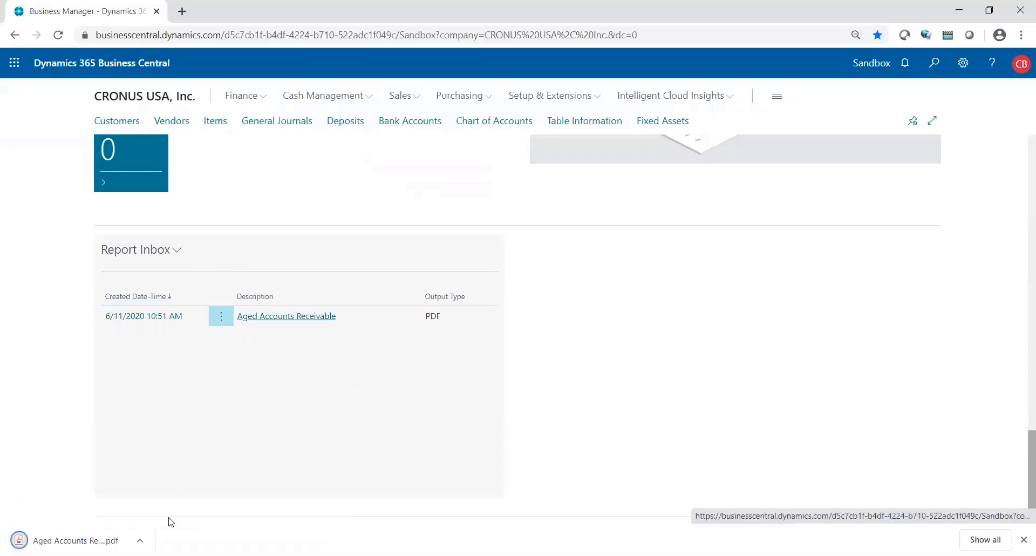
{"action": "left_click", "coordinate": [140, 540]}
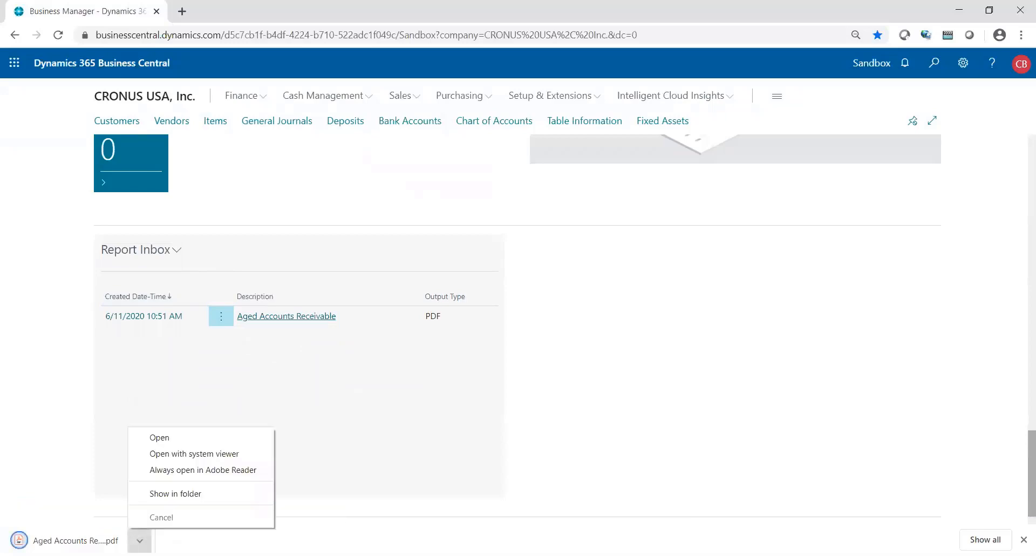
{"action": "left_click", "coordinate": [164, 451]}
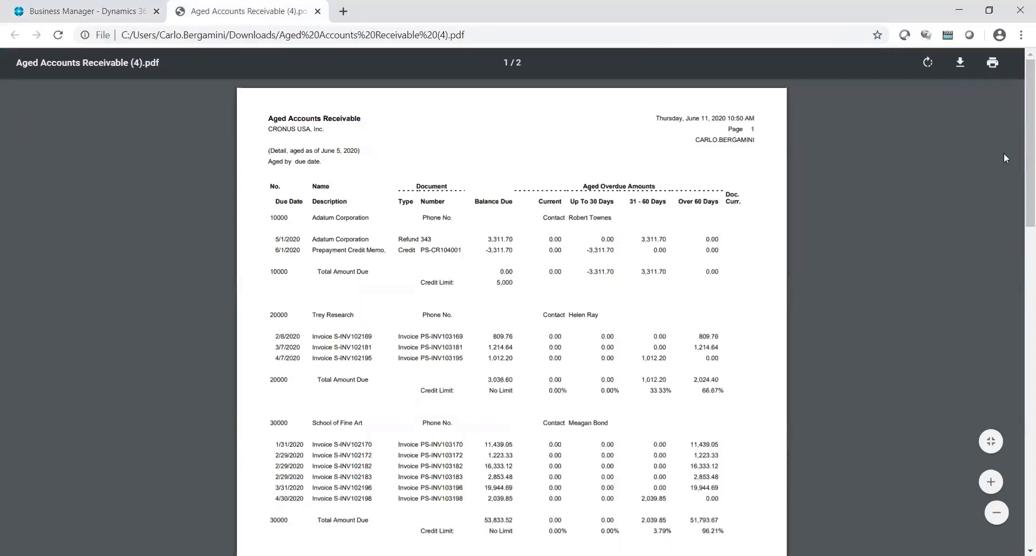
{"action": "left_click", "coordinate": [318, 12]}
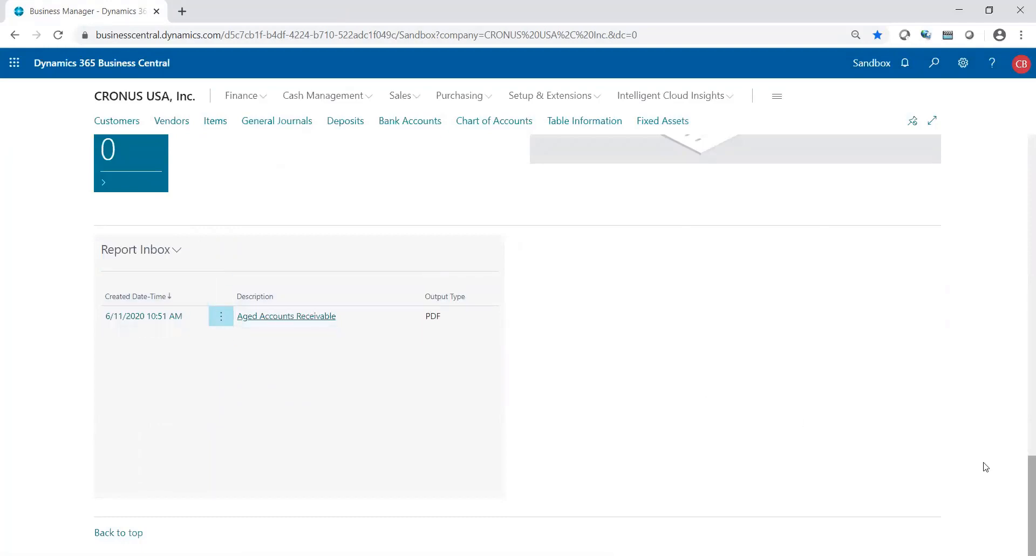
- Go through Printer Selections and Printer Management to the EMAIL PRINTER card
{"action": "scroll", "coordinate": [1020, 467], "scroll_direction": "up", "scroll_amount": 10}
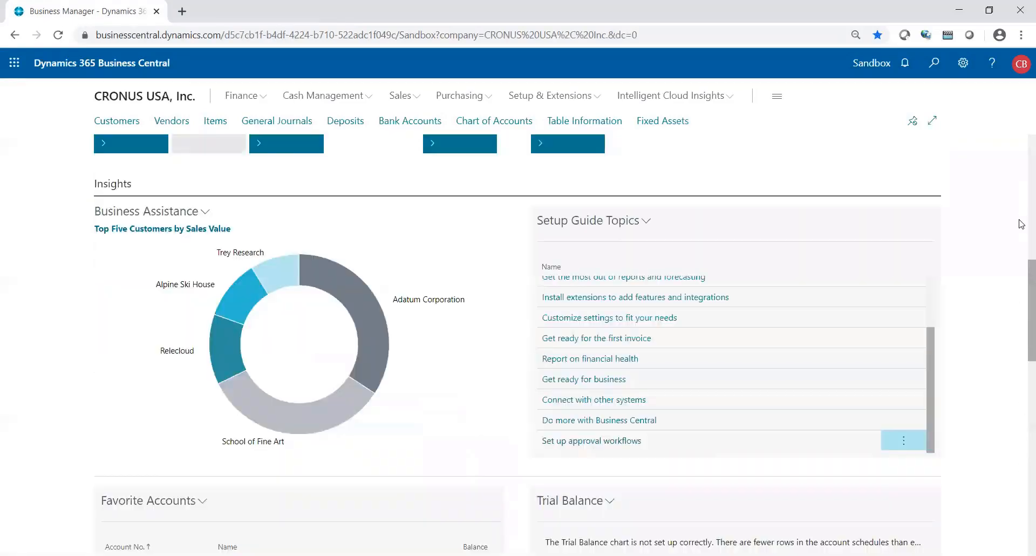
{"action": "scroll", "coordinate": [1021, 277], "scroll_direction": "up", "scroll_amount": 7}
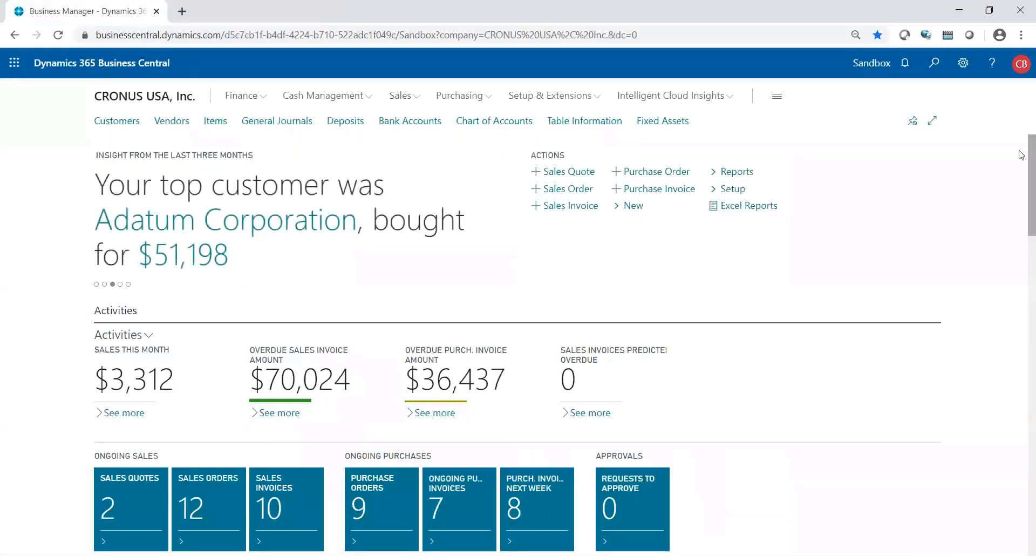
{"action": "left_click", "coordinate": [933, 64]}
{"action": "type", "text": "pri"}
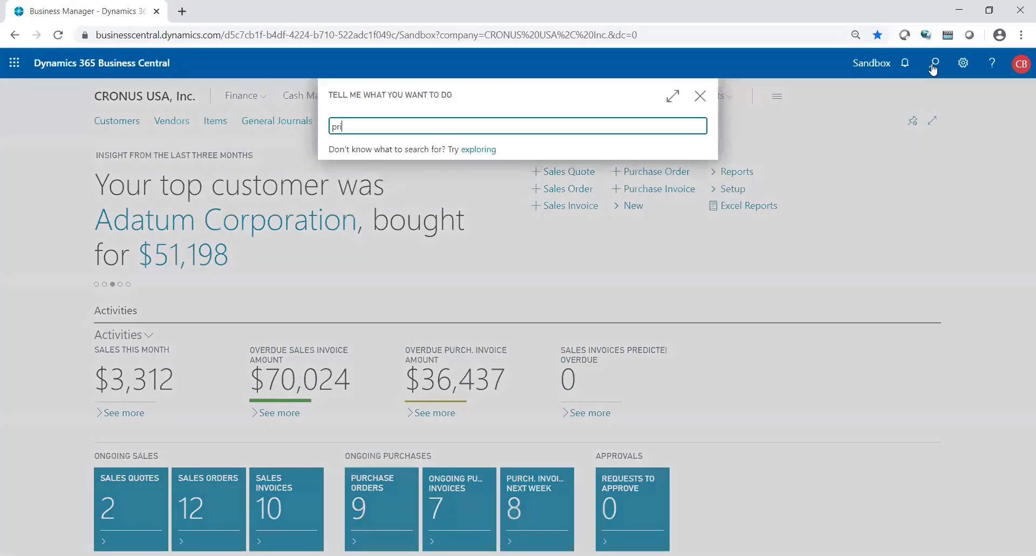
{"action": "type", "text": "nter s"}
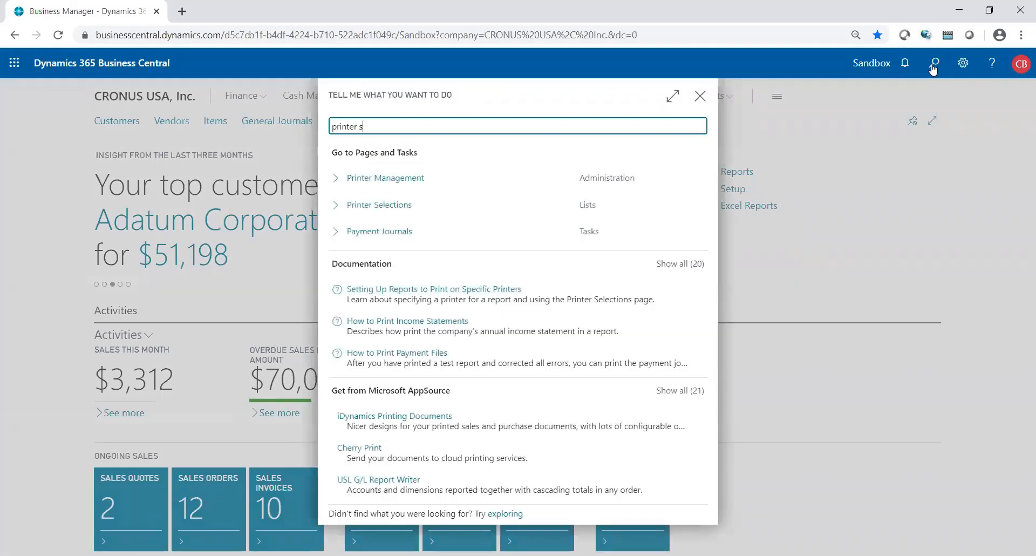
{"action": "type", "text": "elections"}
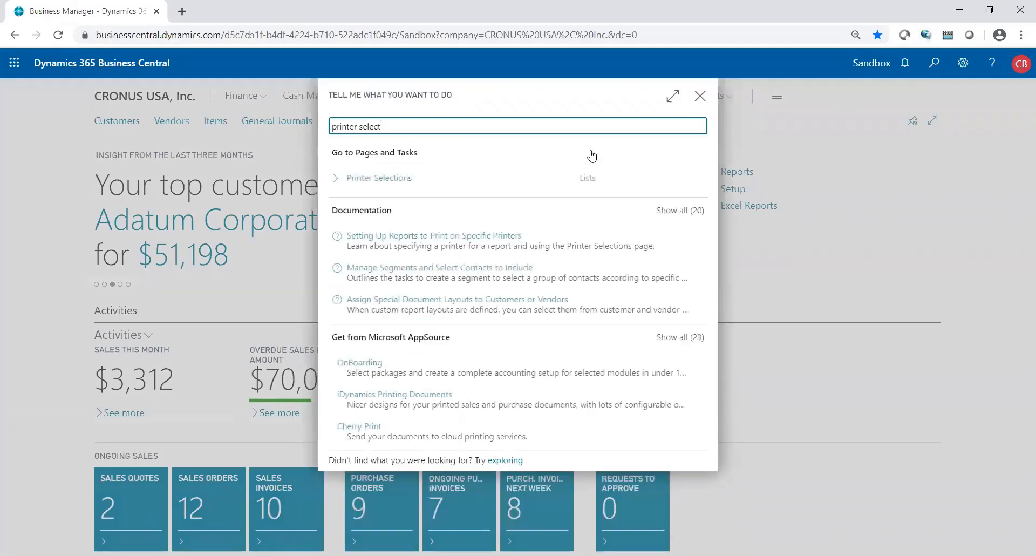
{"action": "left_click", "coordinate": [393, 182]}
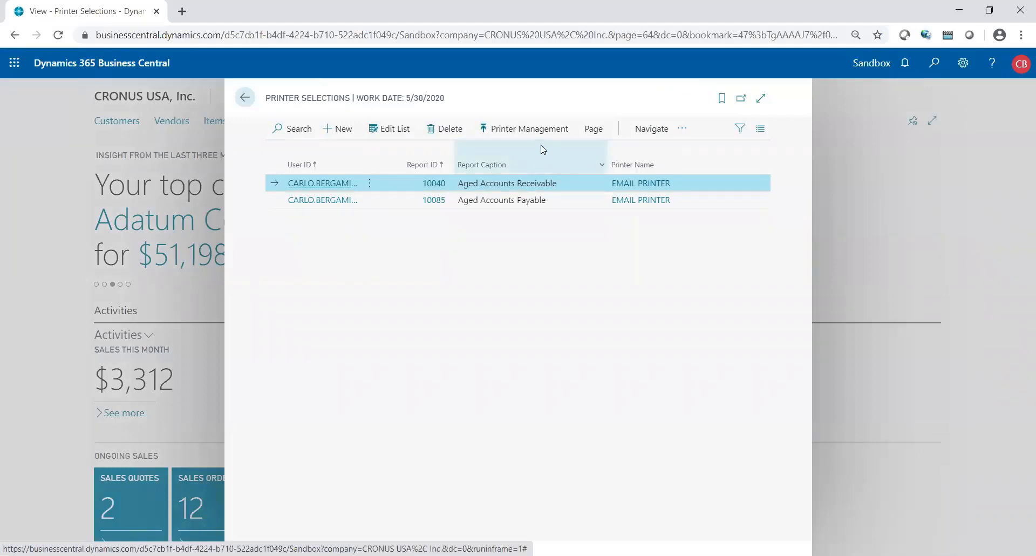
{"action": "left_click", "coordinate": [528, 128]}
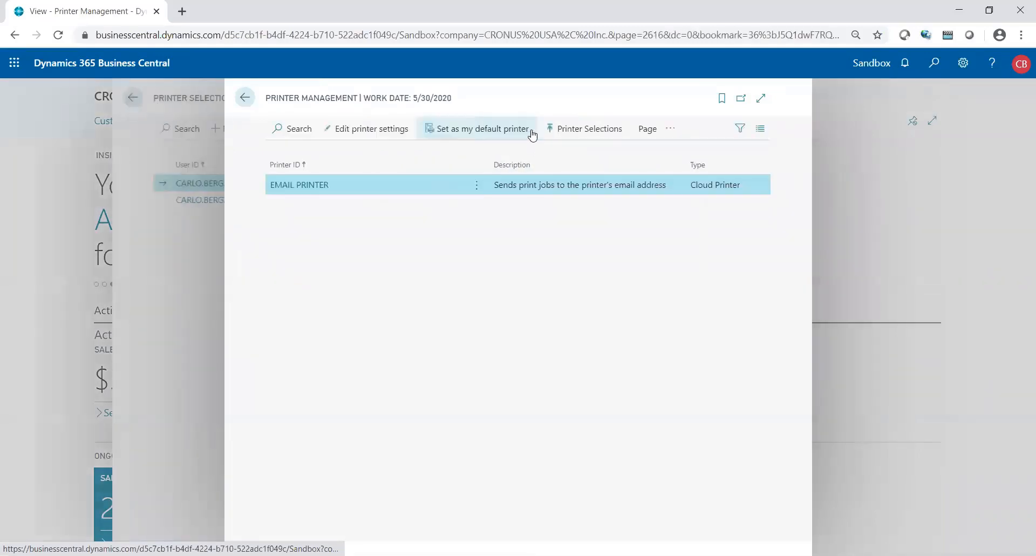
{"action": "left_click", "coordinate": [317, 197]}
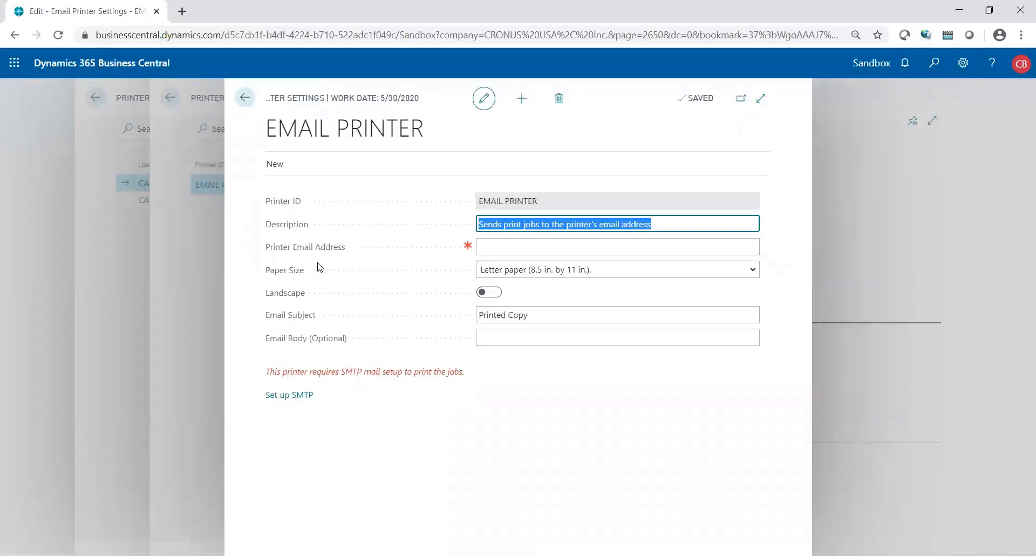
{"action": "left_click", "coordinate": [488, 246]}
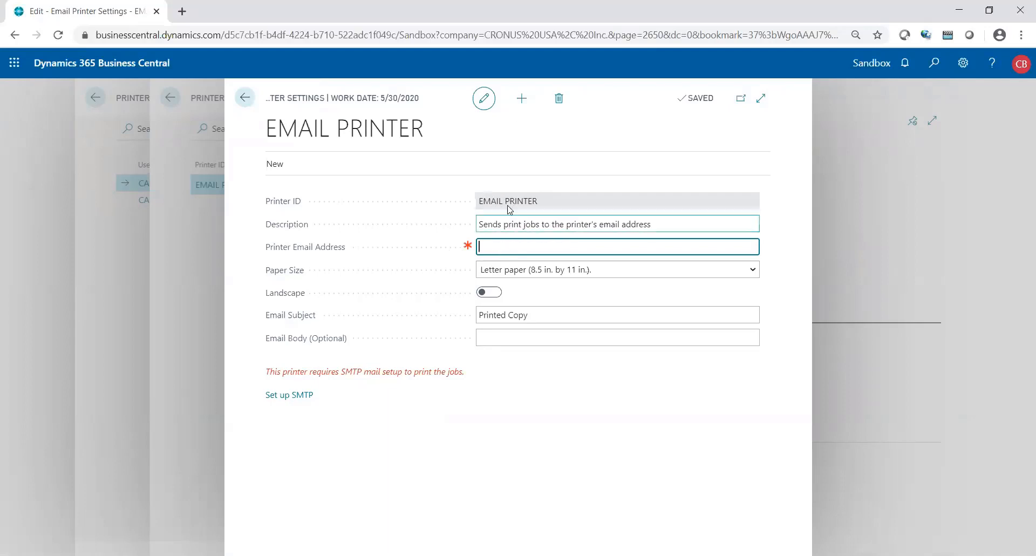
{"action": "left_click", "coordinate": [520, 101]}
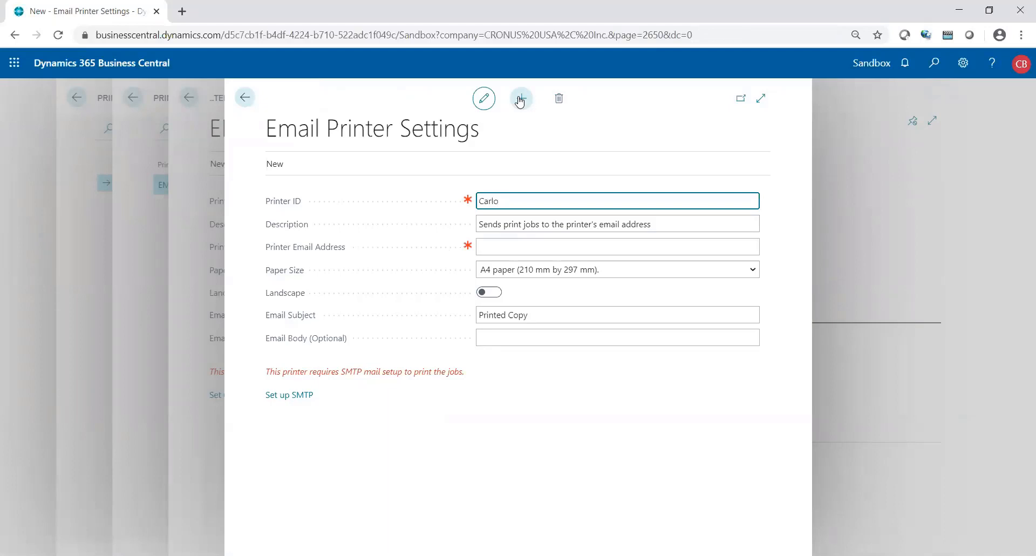
{"action": "key", "text": "Tab"}
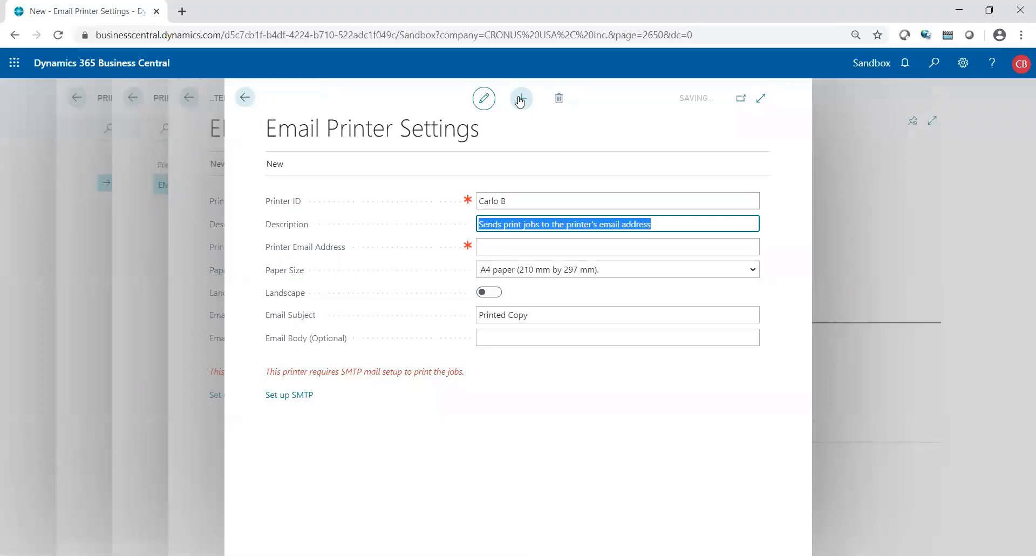
{"action": "left_click", "coordinate": [513, 248]}
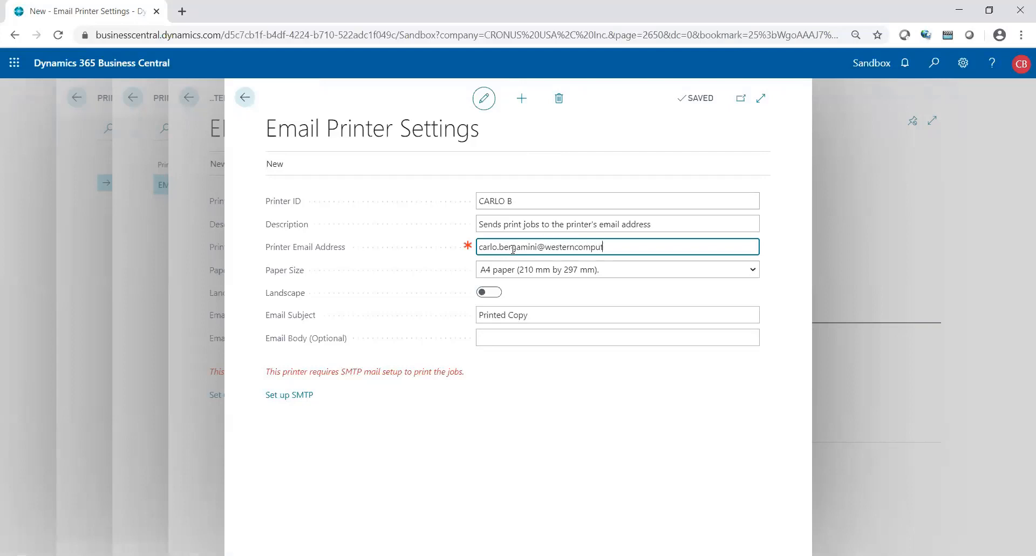
{"action": "key", "text": "Tab"}
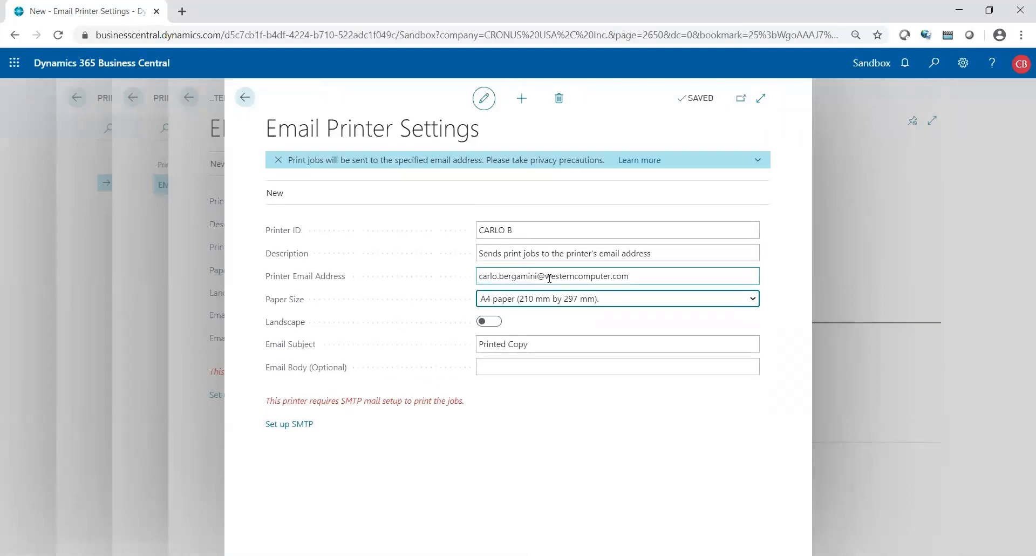
- Check the address, leave the printer cards and confirm the exit prompt
{"action": "left_click", "coordinate": [549, 278]}
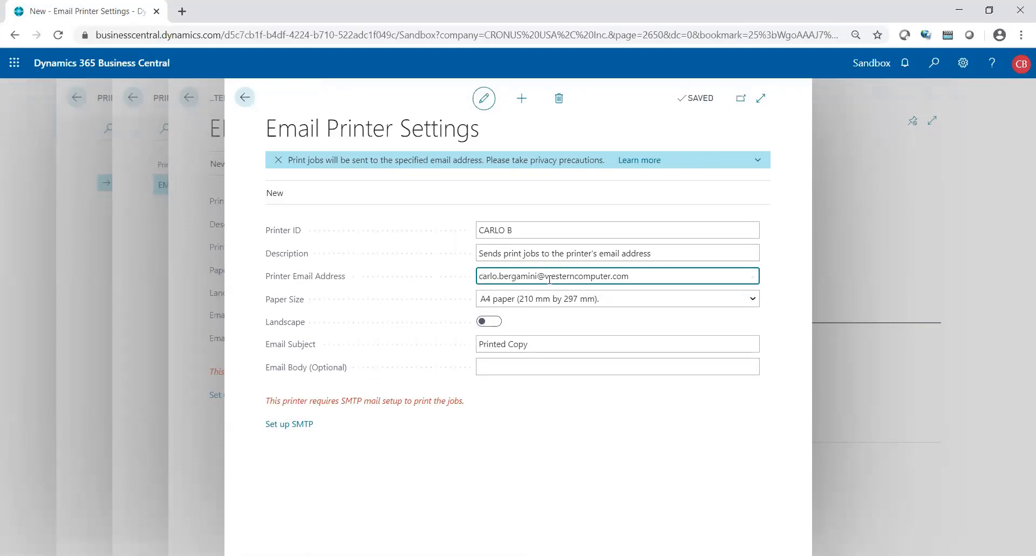
{"action": "left_click", "coordinate": [245, 98]}
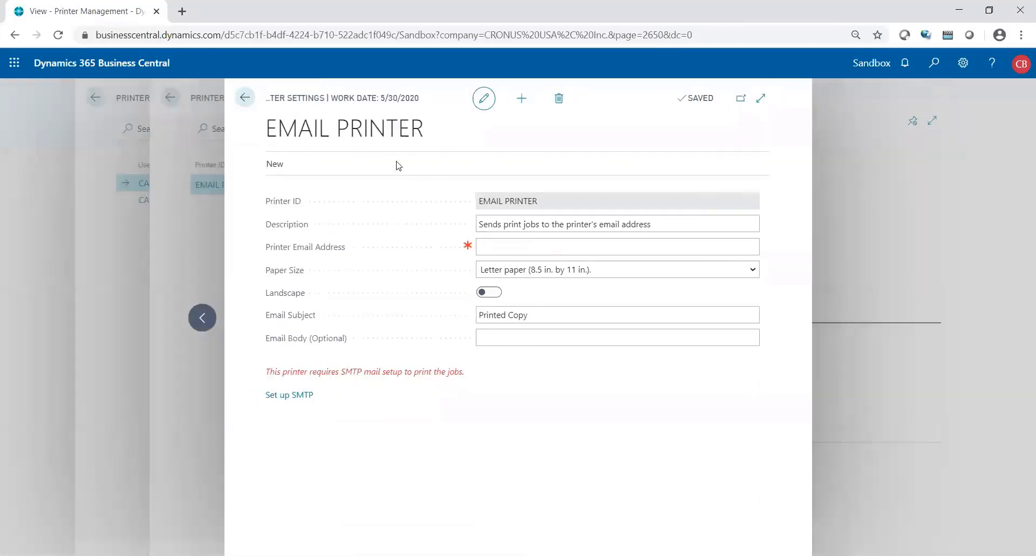
{"action": "left_click", "coordinate": [244, 98]}
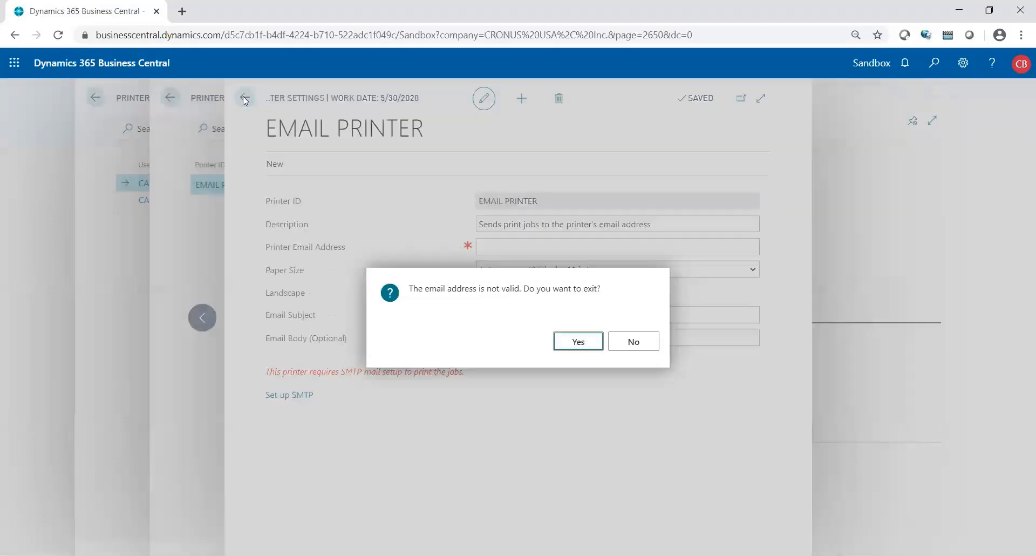
{"action": "left_click", "coordinate": [576, 342]}
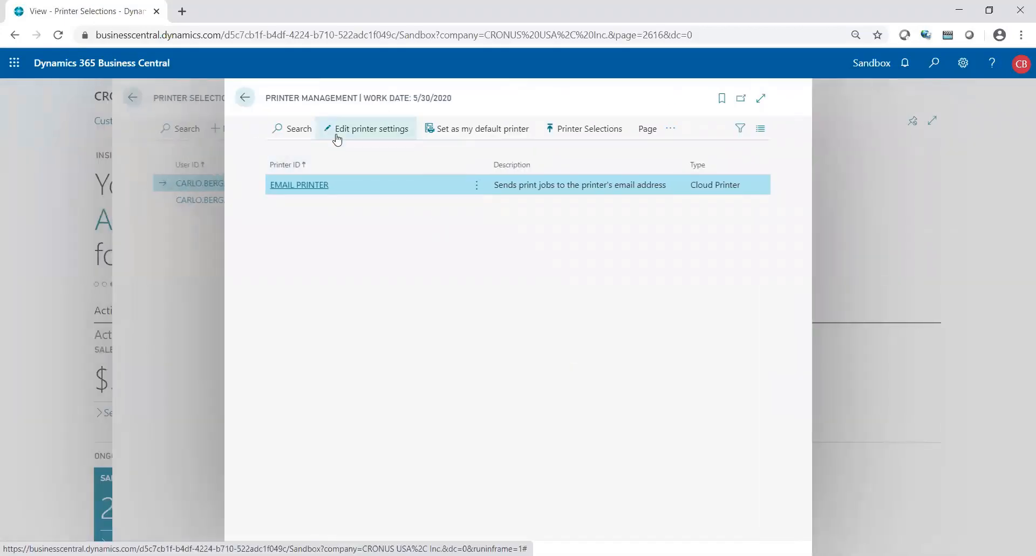
- In Printer Selections, set Printer Name to CARLO B for Aged Accounts Receivable and Aged Accounts Payable, then close the page
{"action": "left_click", "coordinate": [244, 98]}
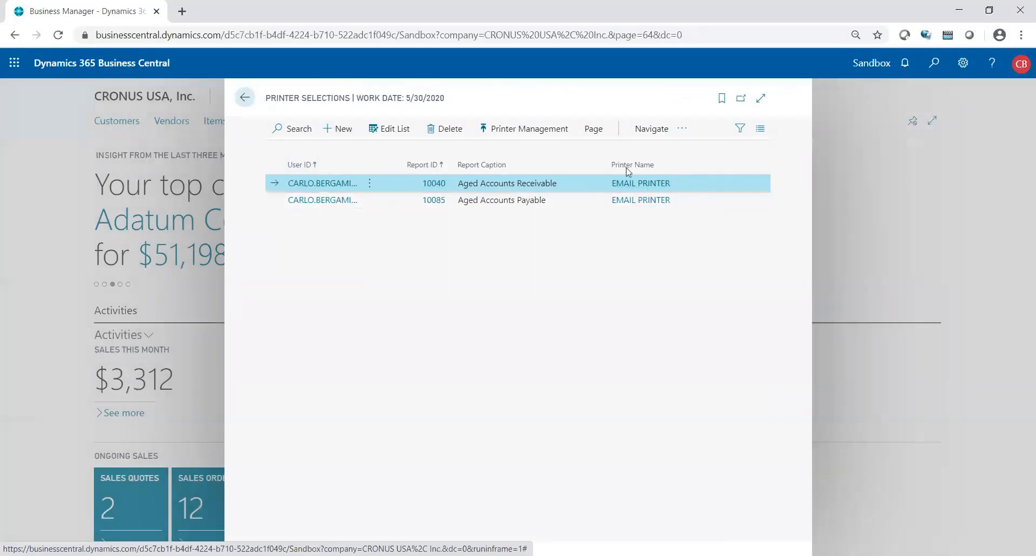
{"action": "left_click", "coordinate": [405, 129]}
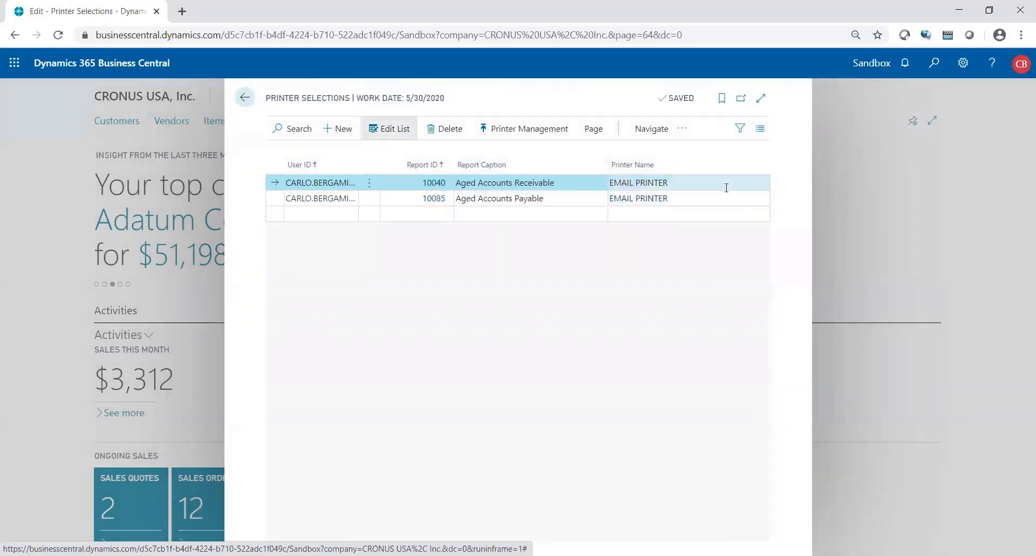
{"action": "left_click", "coordinate": [725, 183]}
{"action": "left_click", "coordinate": [763, 184]}
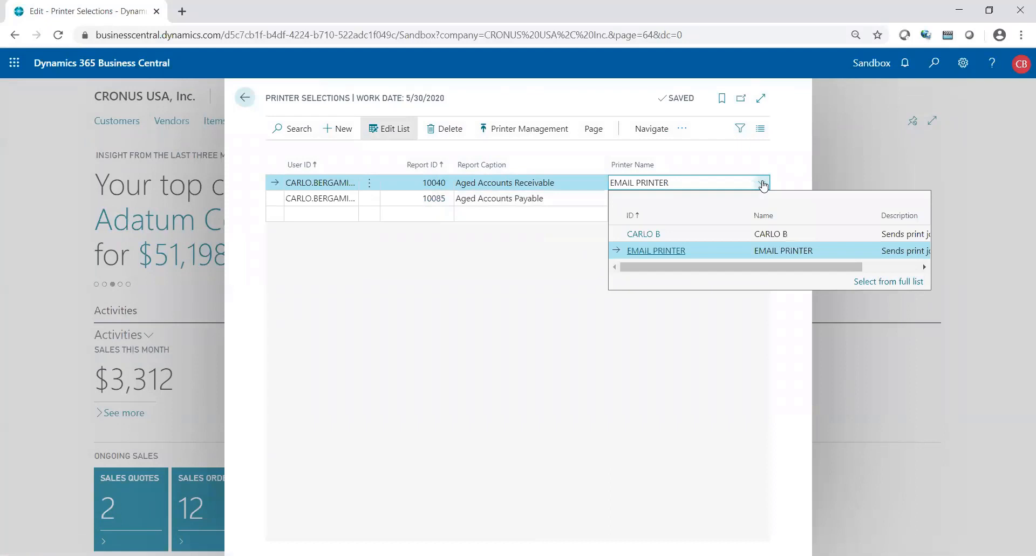
{"action": "left_click", "coordinate": [681, 231]}
{"action": "left_click", "coordinate": [693, 199]}
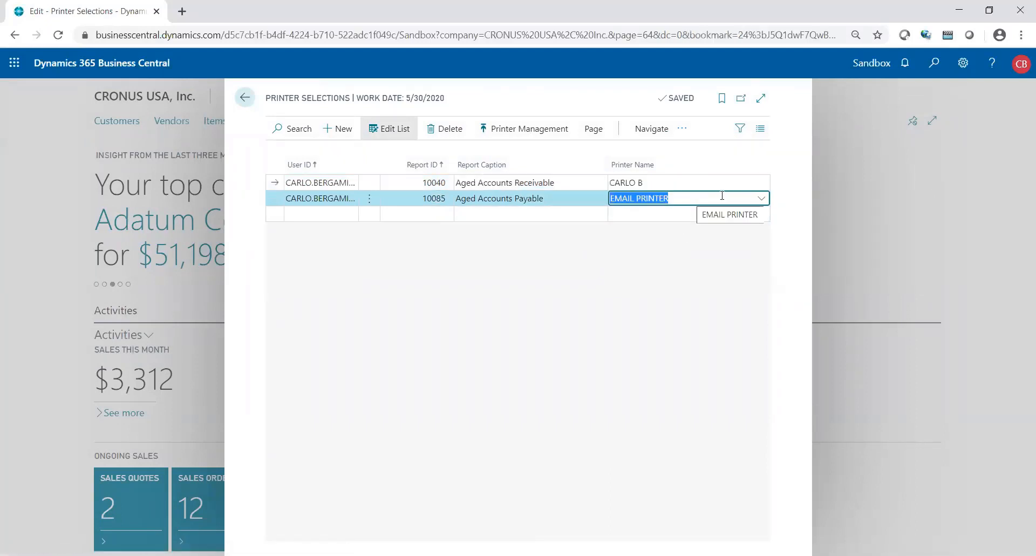
{"action": "left_click", "coordinate": [761, 198]}
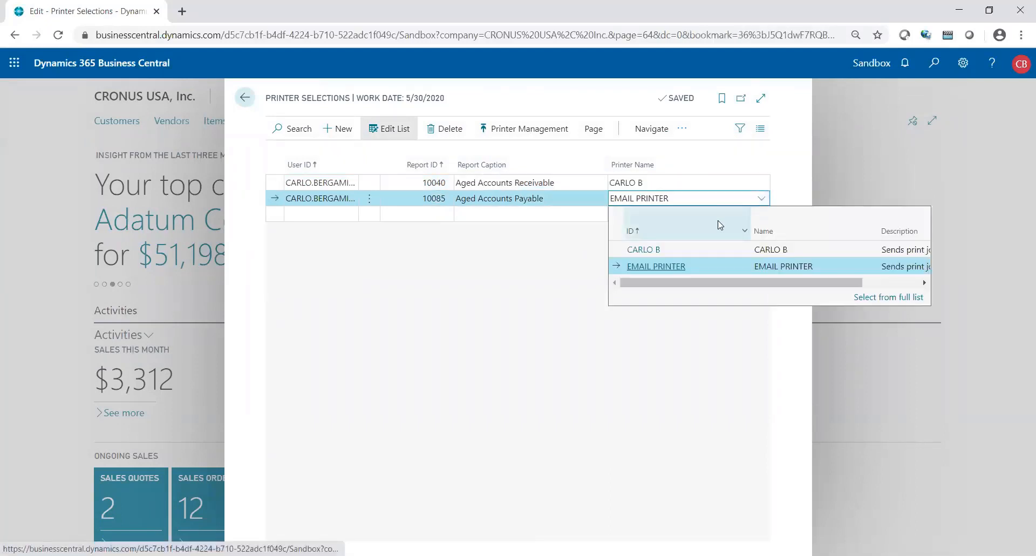
{"action": "left_click", "coordinate": [701, 255]}
{"action": "left_click", "coordinate": [550, 198]}
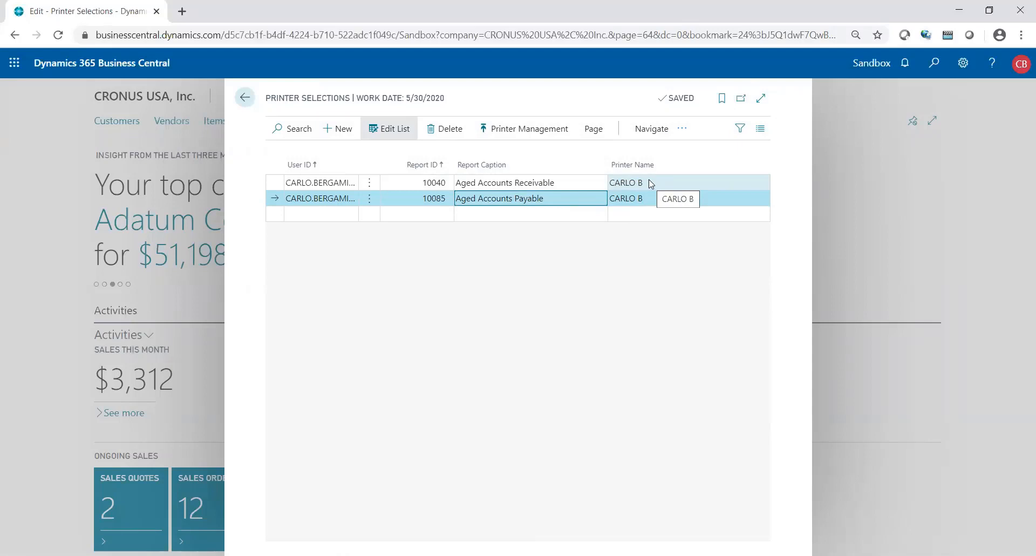
{"action": "left_click", "coordinate": [576, 188]}
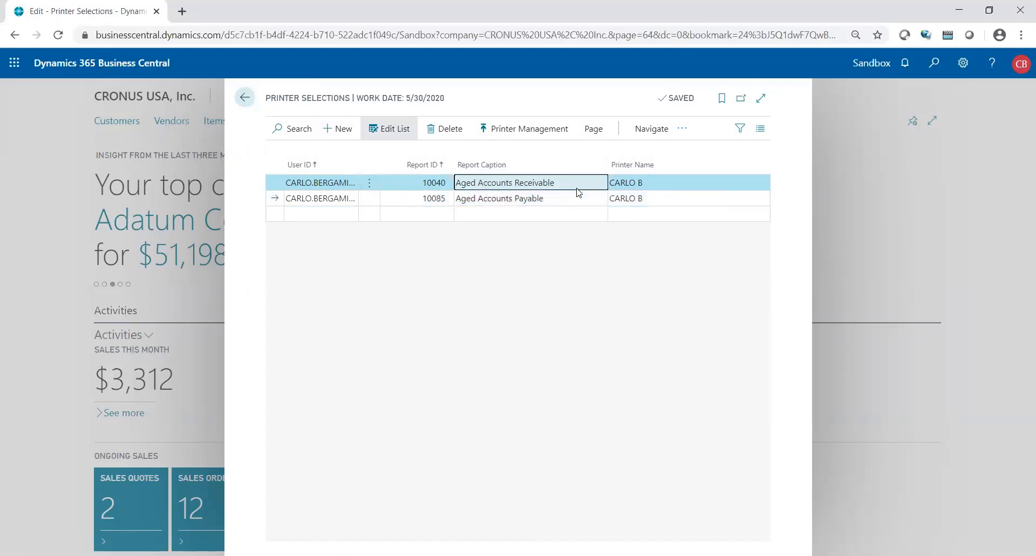
{"action": "key", "text": "Escape"}
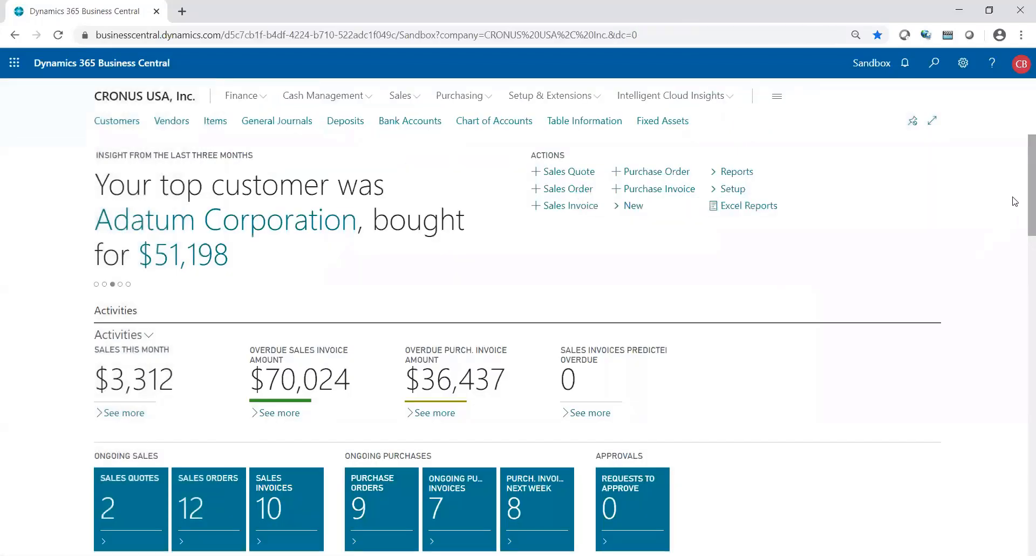
{"action": "left_click_drag", "start_coordinate": [1021, 195], "coordinate": [1020, 533]}
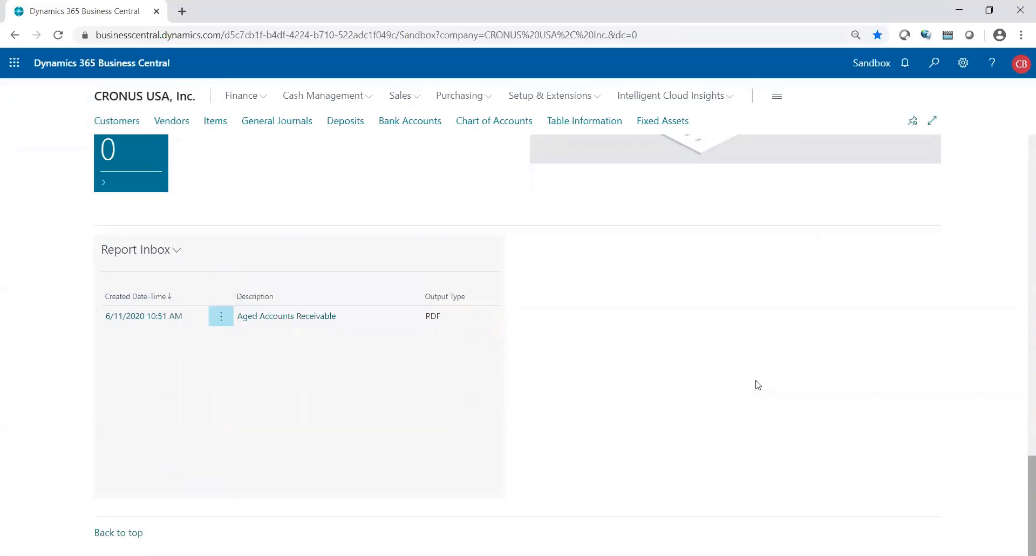
{"action": "left_click_drag", "start_coordinate": [1022, 473], "coordinate": [1021, 234]}
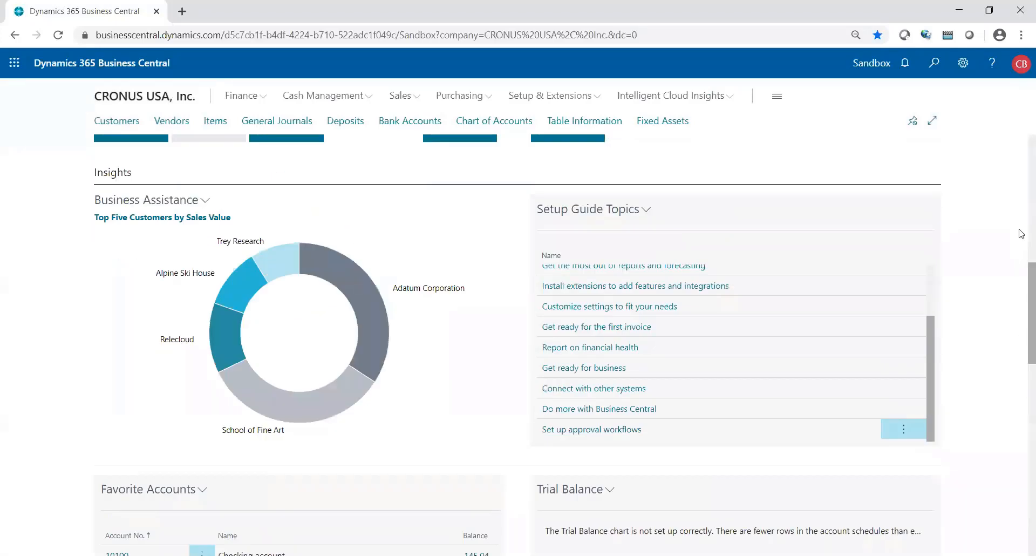
{"action": "left_click_drag", "start_coordinate": [1022, 289], "coordinate": [1021, 134]}
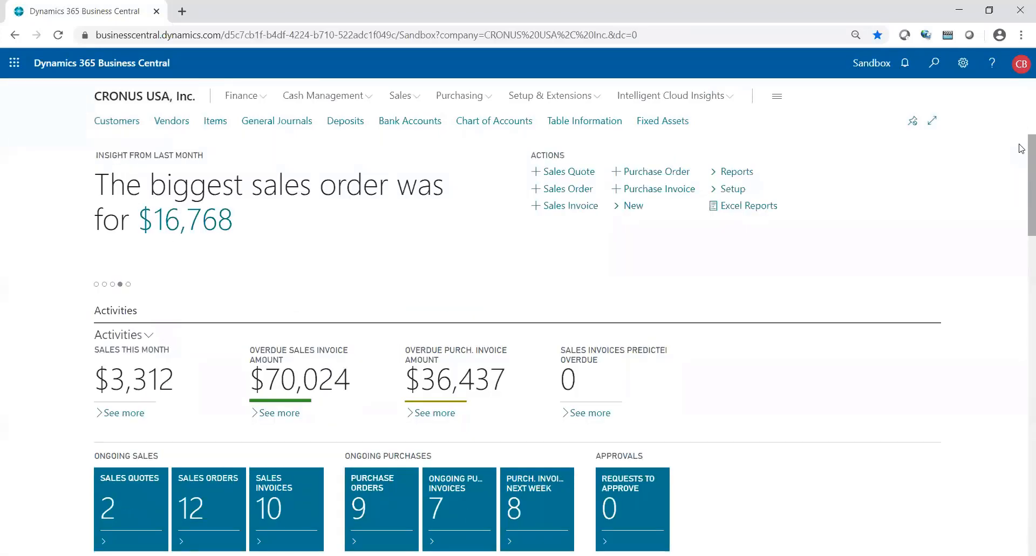